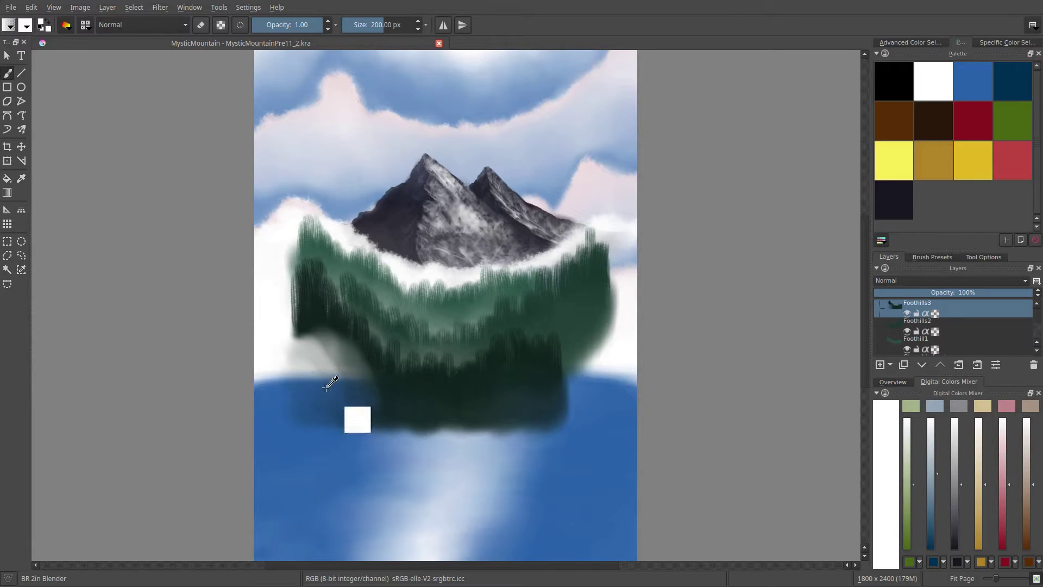
Paint in the lower-left part of the dark green foothill on Foothills3 and nudge that layer slightly to the left
mouse_move(330, 392)
left_mouse_down()
mouse_move(320, 375)
mouse_move(335, 395)
left_mouse_up()
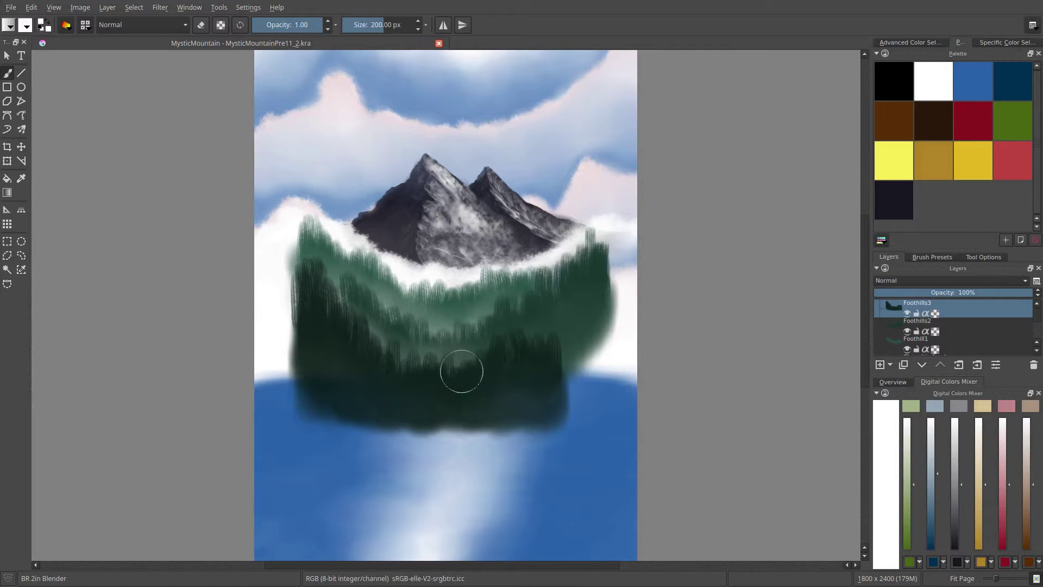
key("t")
mouse_move(403, 380)
left_mouse_down()
mouse_move(373, 371)
mouse_move(406, 380)
left_mouse_up()
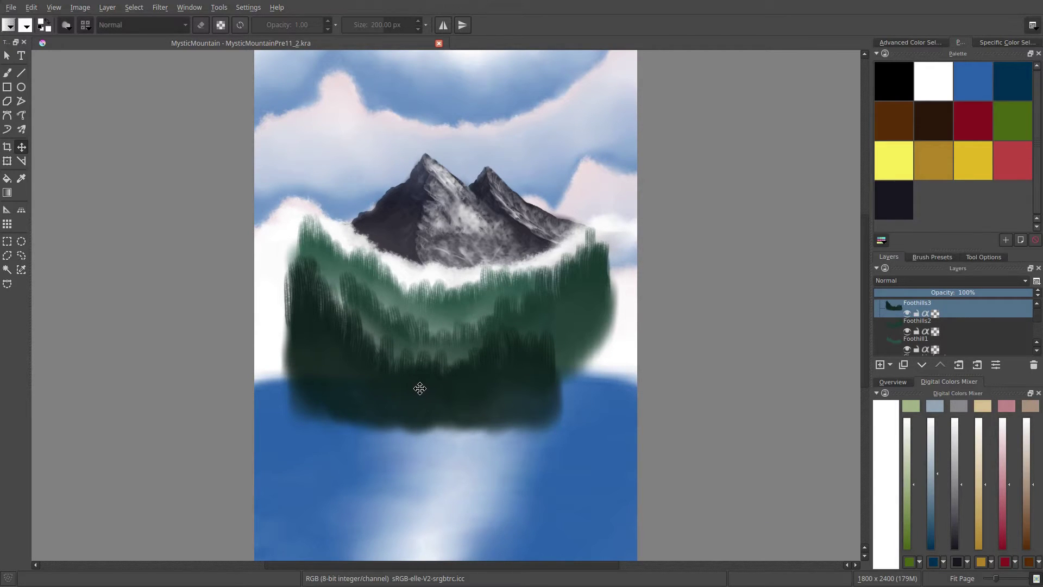
key("b")
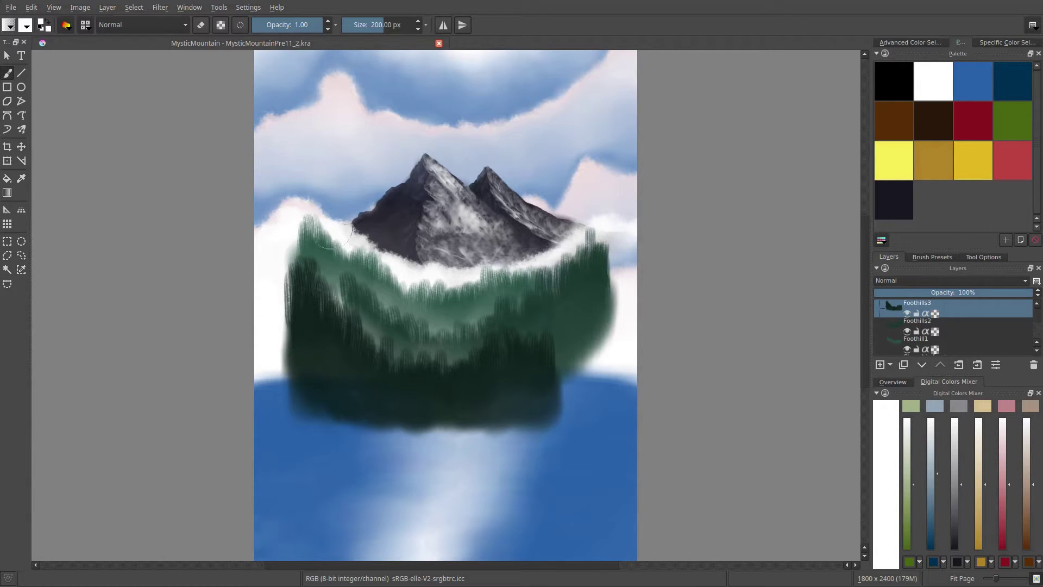
Hide the Foothills3, Foothills2 and Foothill1 layers and the Mountains layer directly below the front cloud layer
left_click(909, 314)
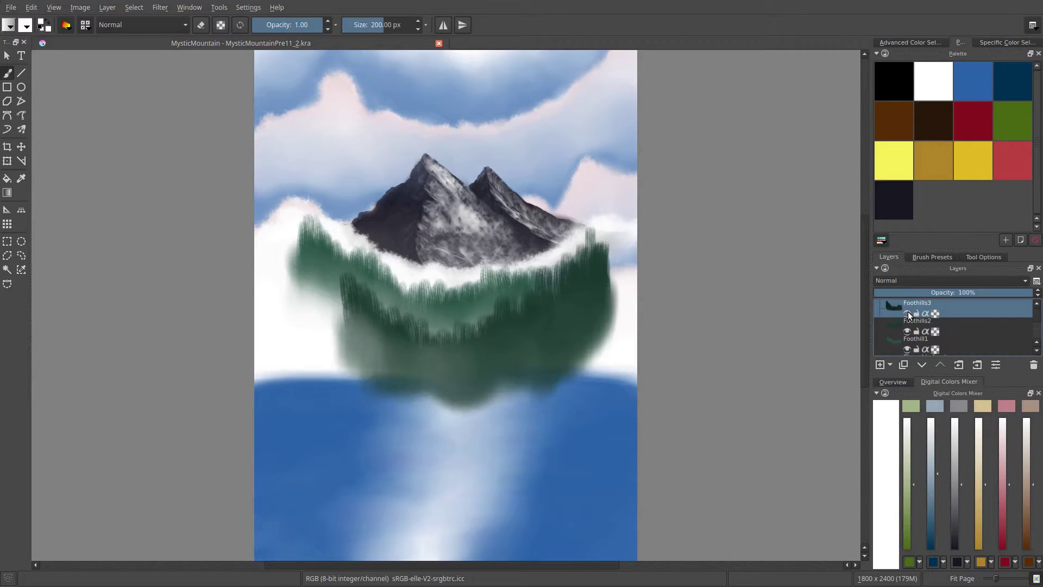
left_click(908, 330)
left_click(907, 348)
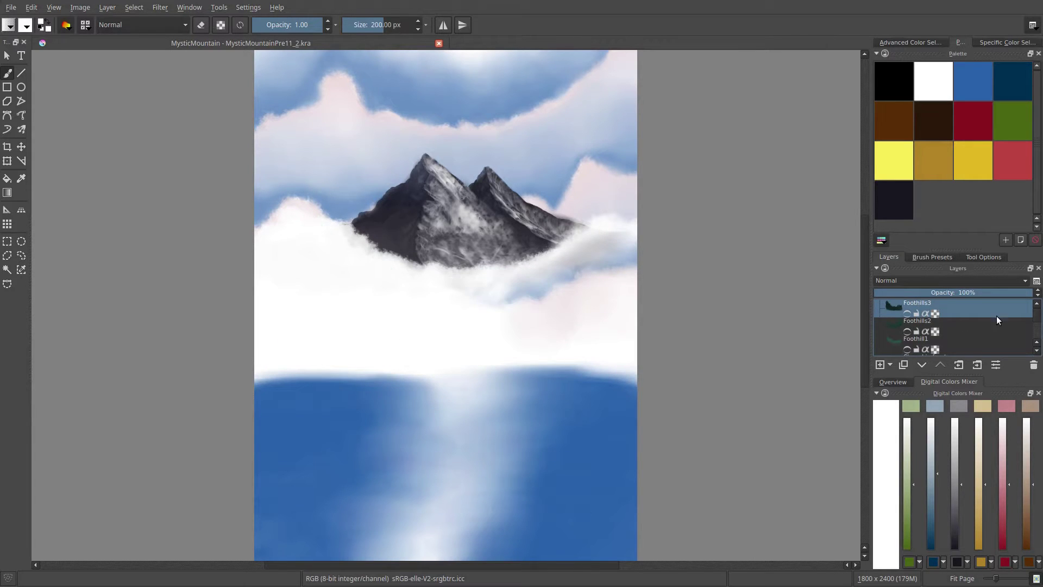
scroll(1037, 321, "down", 1)
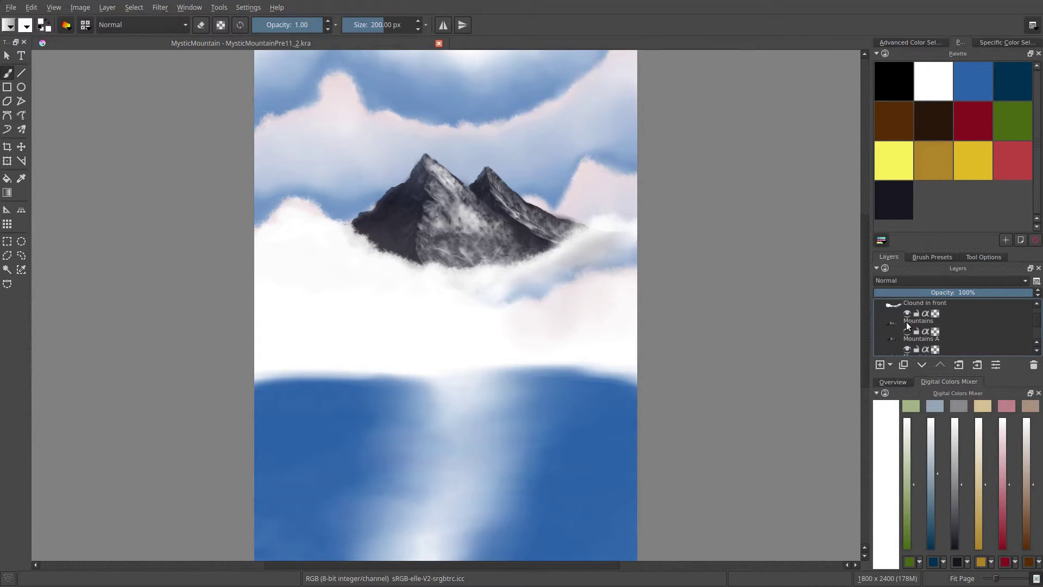
left_click(907, 330)
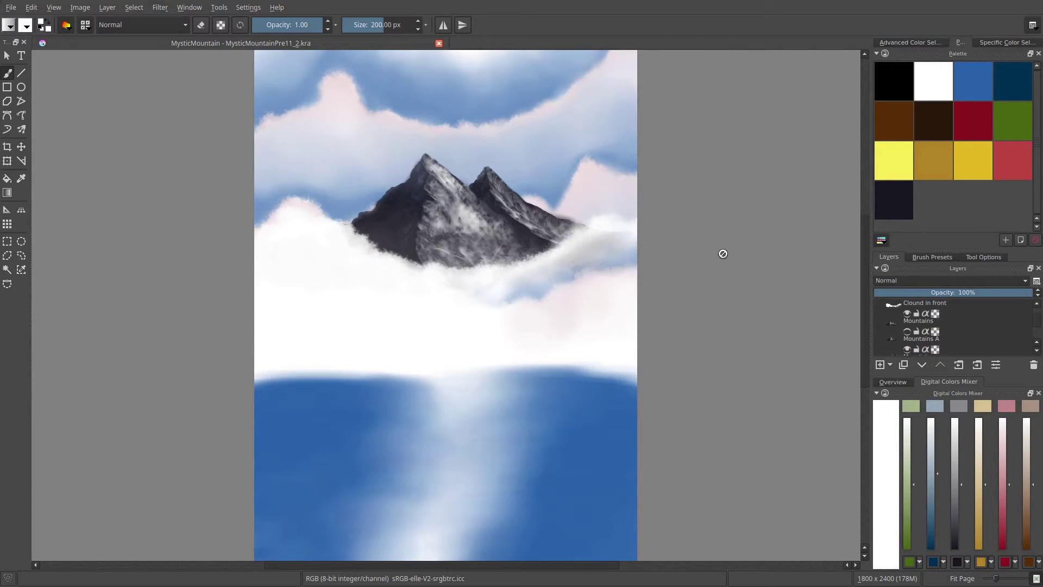
Correct the name of the "Clound in front" layer to "Cloud in front"
left_click(948, 308)
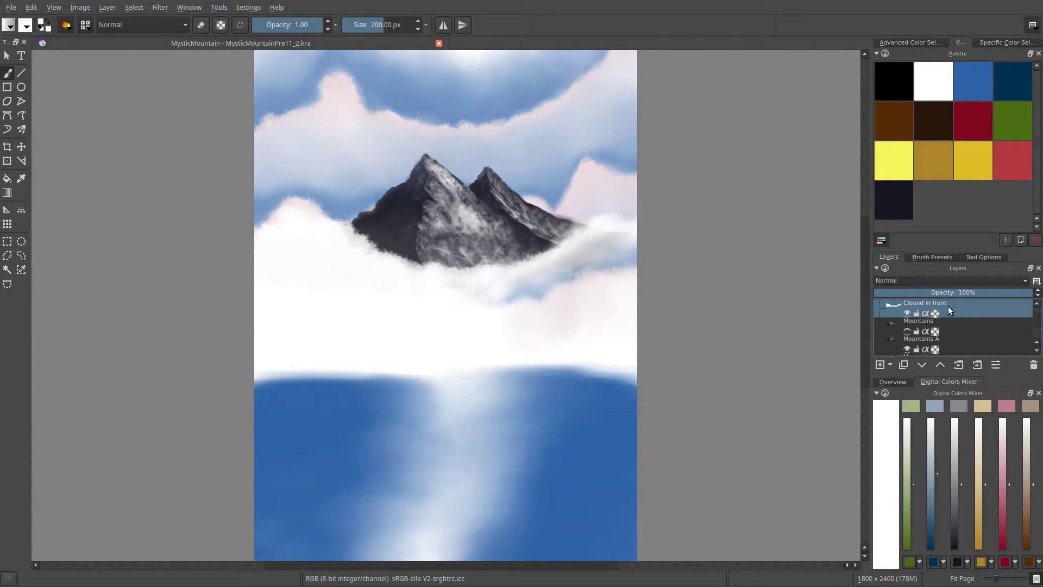
double_click(916, 304)
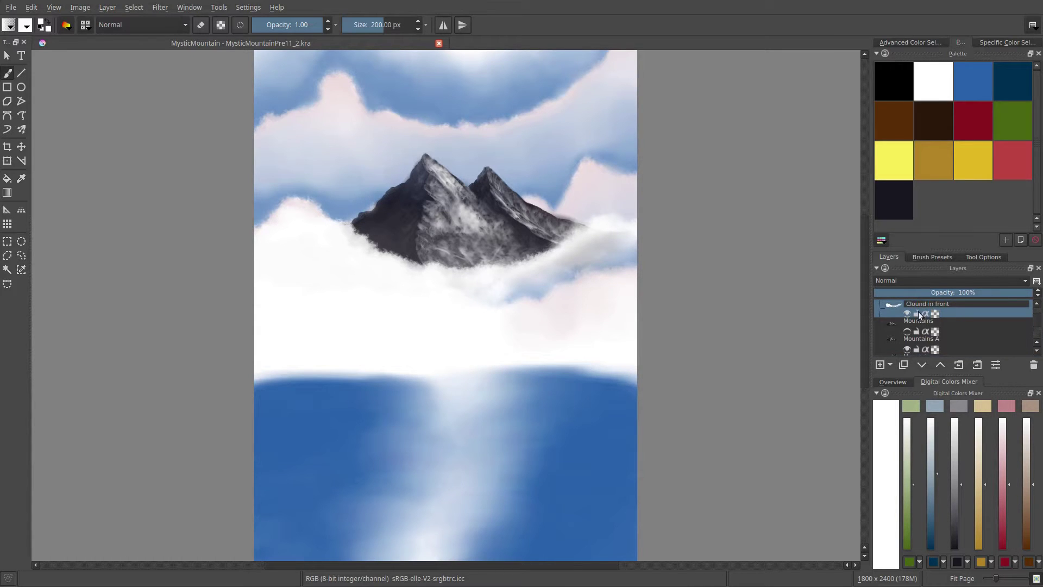
key("BackSpace")
key("Return")
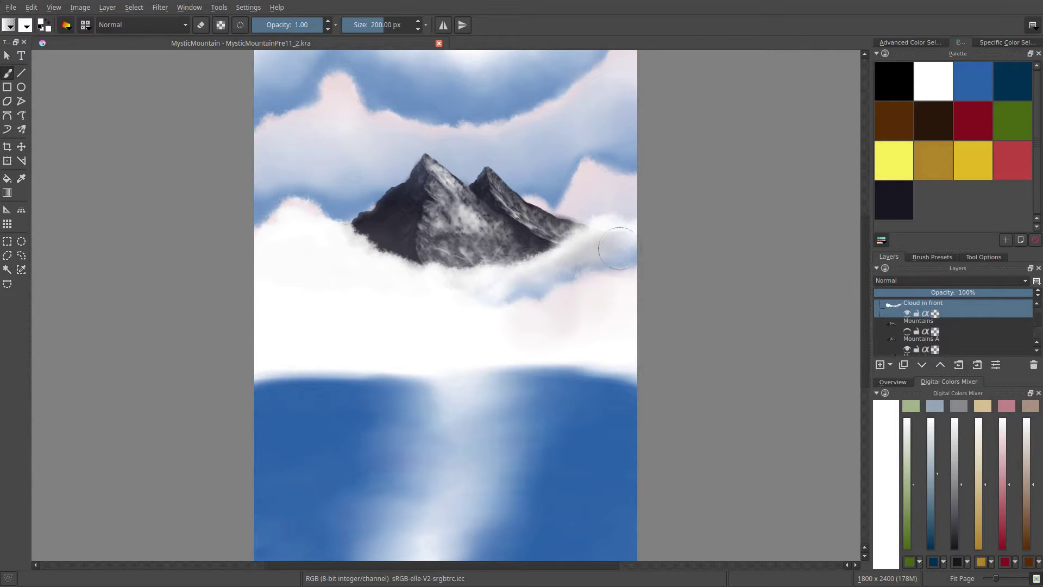
Smudge the front cloud beside the mountain's right slope and hide the Mountains A, Layer 1, Clouds and Lake layers
mouse_move(620, 251)
left_mouse_down()
mouse_move(606, 223)
mouse_move(616, 254)
mouse_move(567, 279)
mouse_move(536, 277)
mouse_move(507, 298)
mouse_move(571, 270)
mouse_move(617, 264)
mouse_move(603, 247)
left_mouse_up()
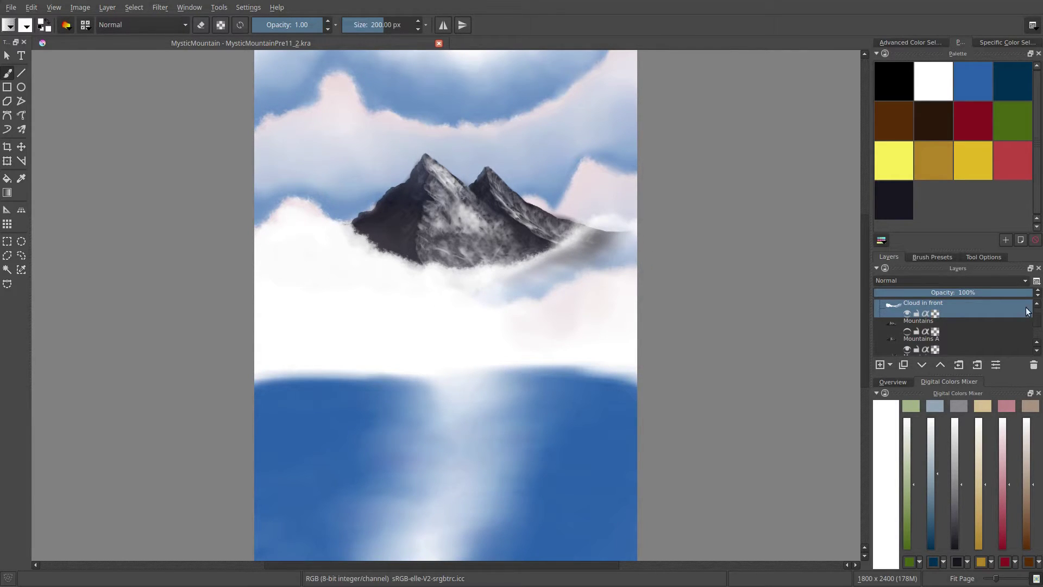
left_click(908, 350)
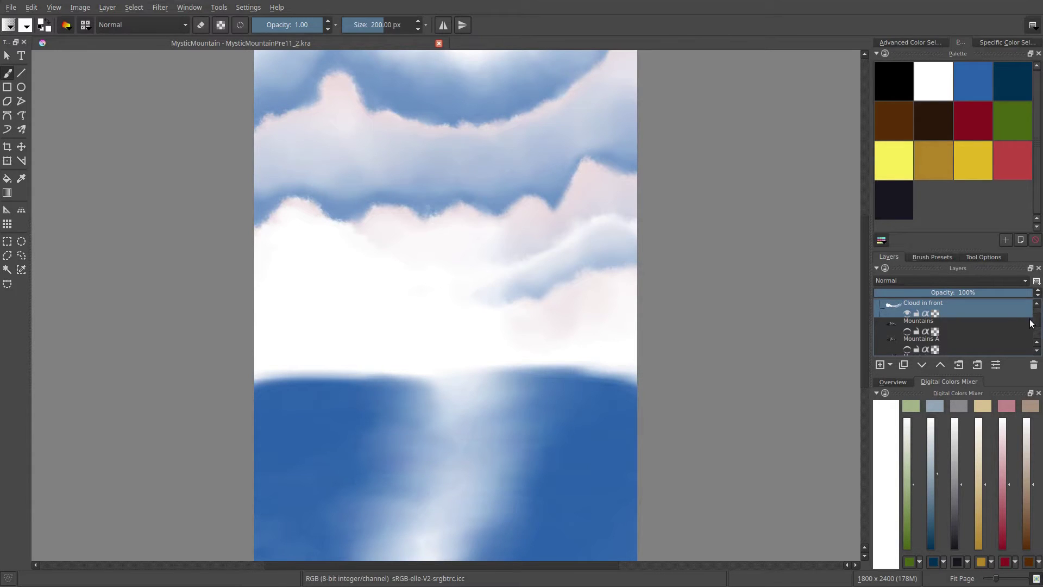
left_click_drag(1037, 324, 1038, 338)
left_click(908, 349)
left_click(907, 330)
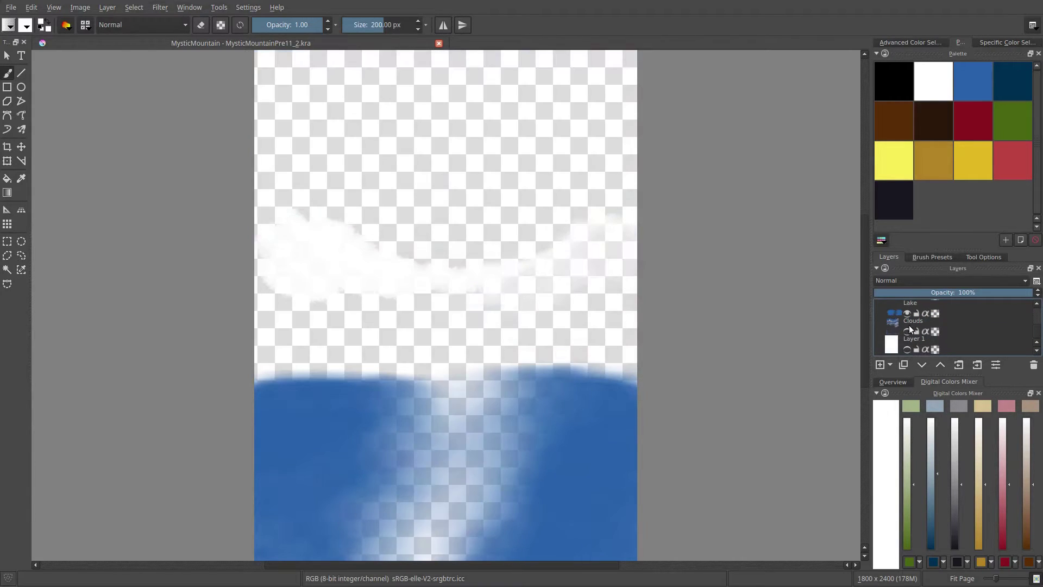
left_click(907, 314)
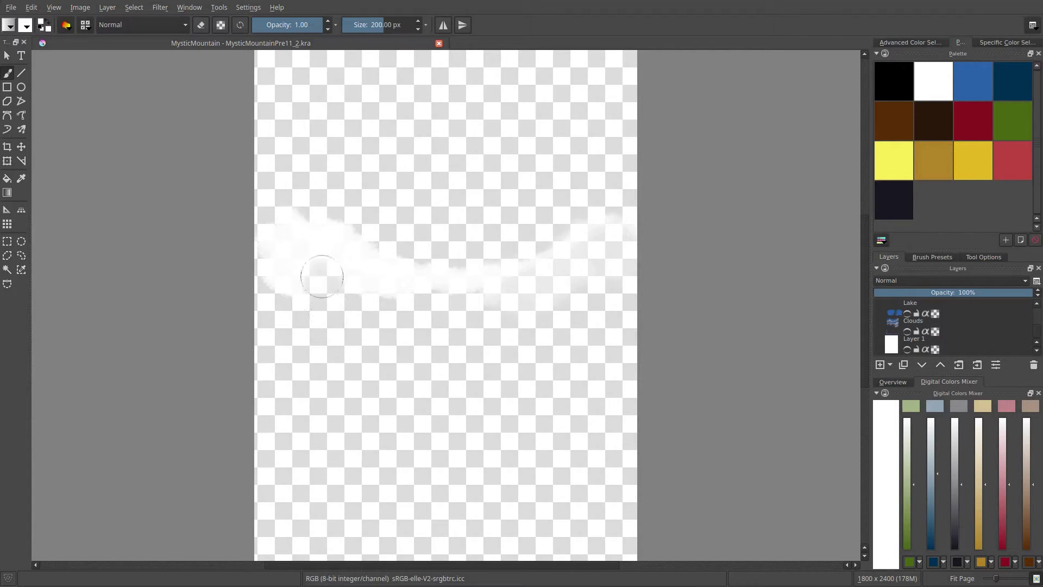
Try smudging the isolated cloud's lower left edge downward with the blender brush, and undo the strokes
mouse_move(322, 276)
left_mouse_down()
mouse_move(326, 314)
mouse_move(296, 338)
mouse_move(259, 301)
left_mouse_up()
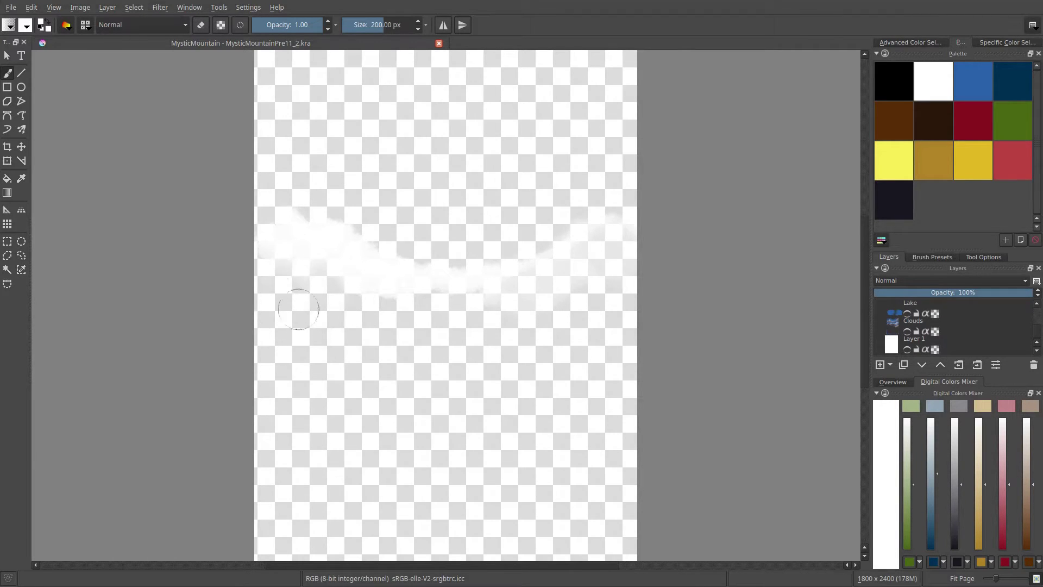
mouse_move(373, 275)
left_mouse_down()
mouse_move(358, 348)
mouse_move(352, 277)
mouse_move(342, 341)
mouse_move(360, 274)
mouse_move(328, 239)
mouse_move(341, 305)
left_mouse_up()
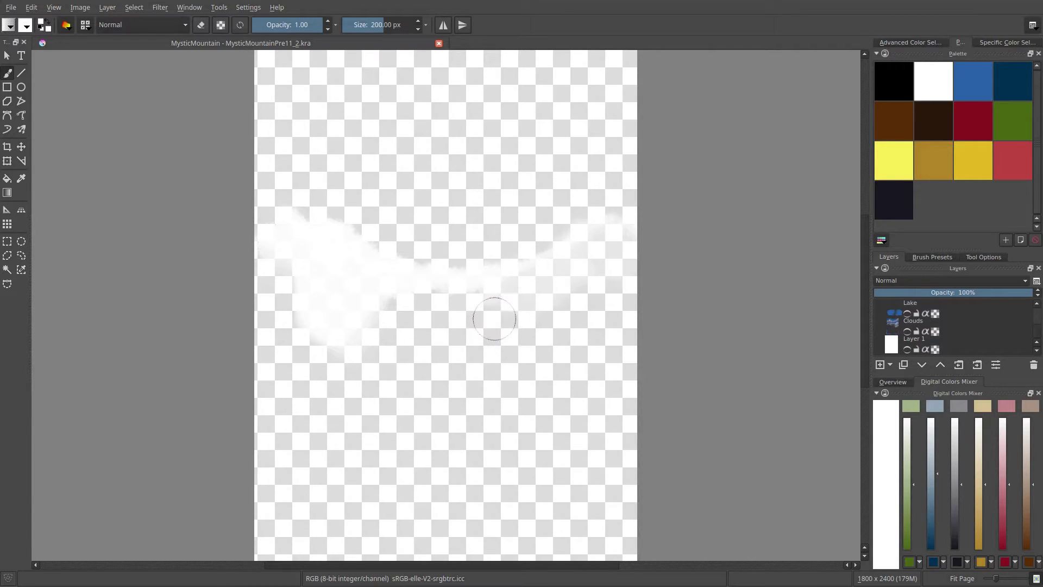
key("ctrl+z")
key("ctrl+z")
key("ctrl+z")
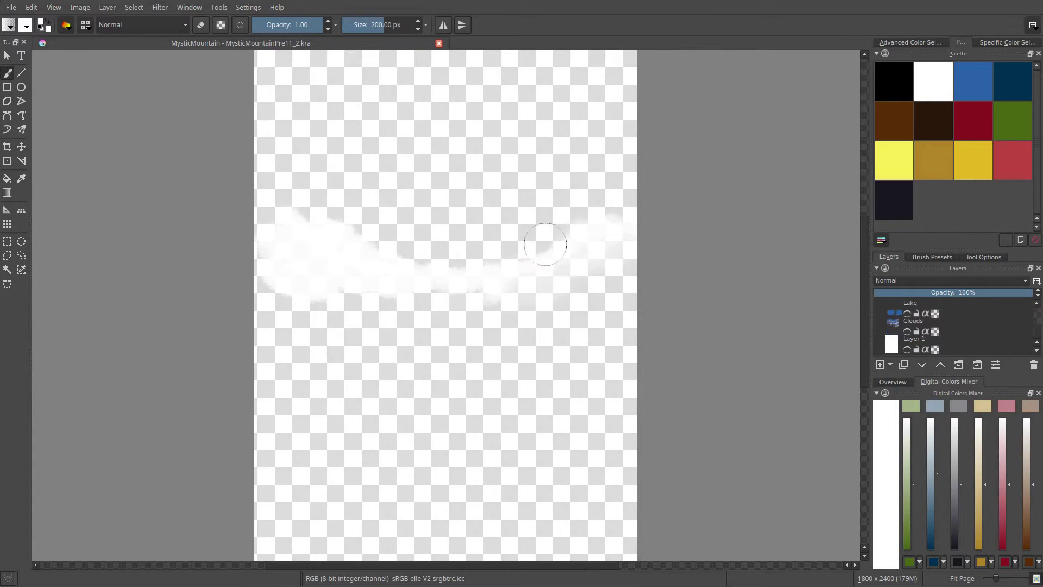
Show the Layer 1, Clouds, Lake and Mountains A layers again
left_click(907, 349)
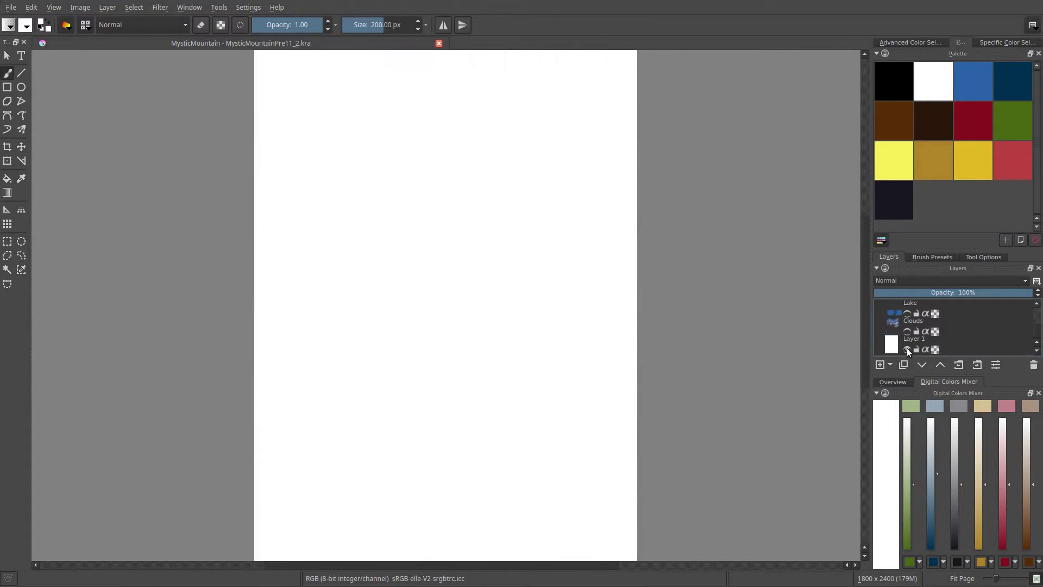
left_click(907, 331)
left_click(908, 313)
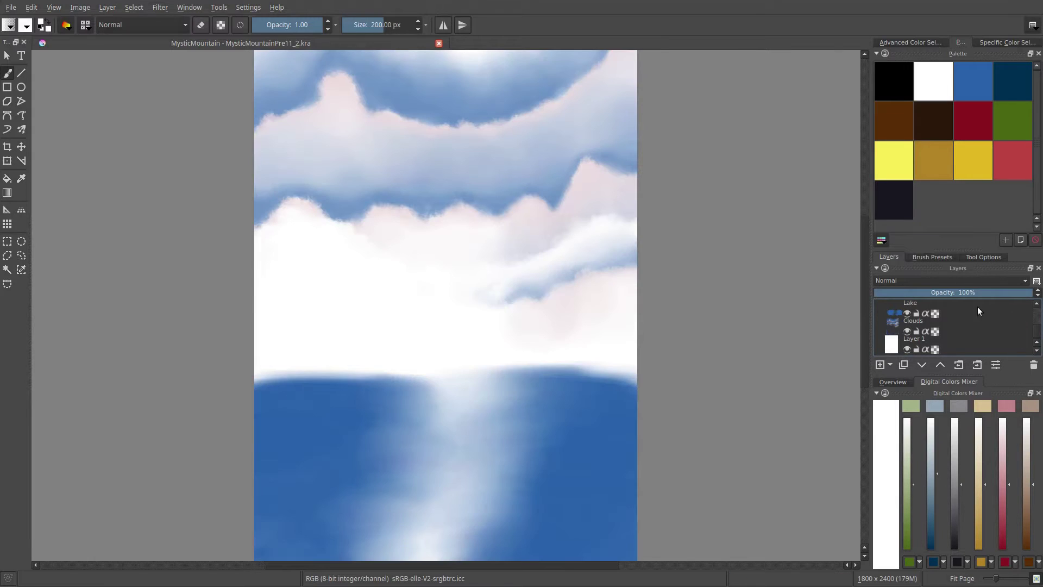
left_click(1038, 337)
left_click_drag(1039, 333, 1039, 328)
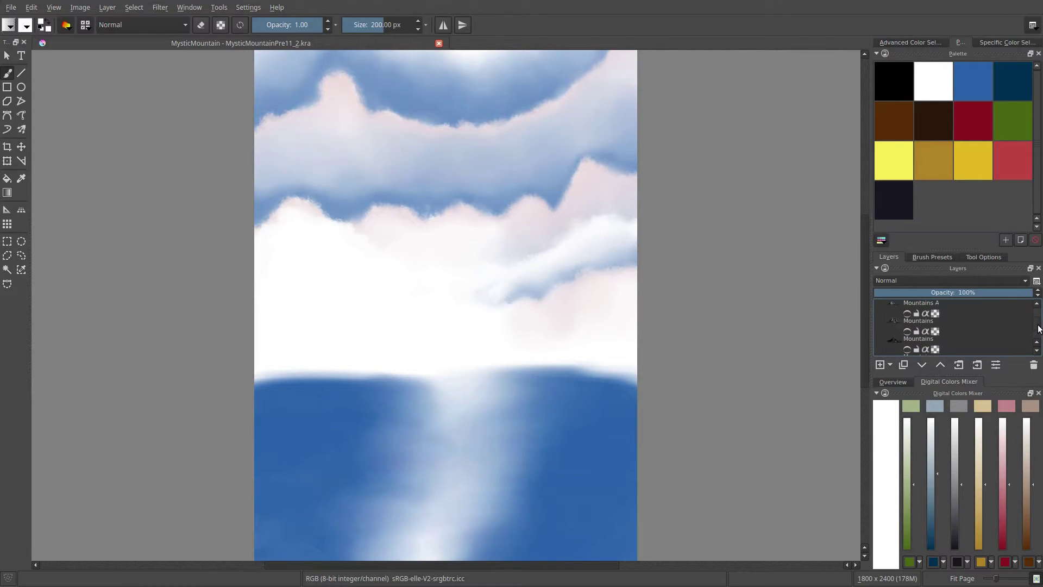
left_click(907, 332)
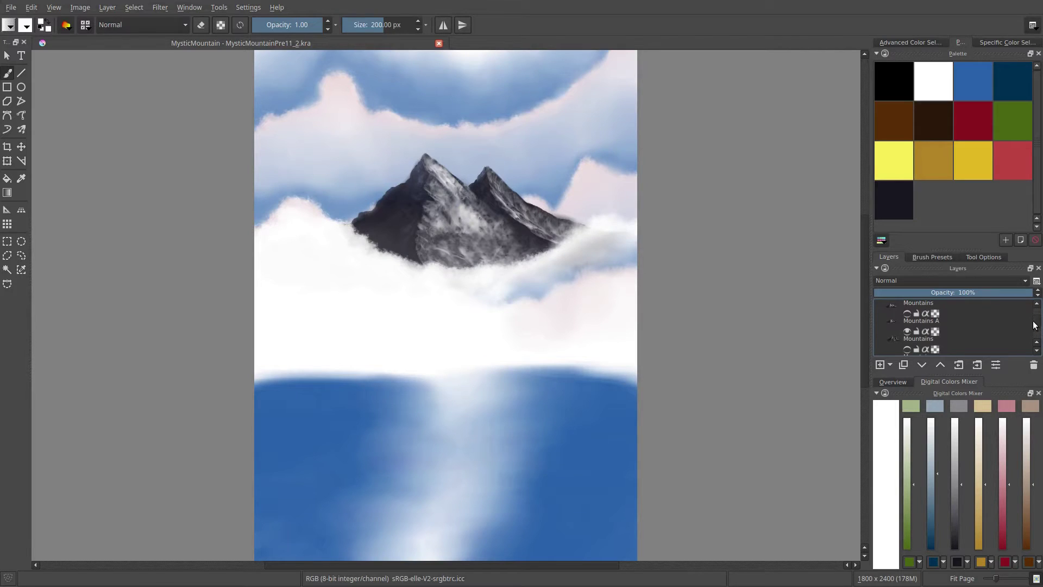
Enable Overlay Mode for the BR 2in Blender brush and blend the right end of the front cloud into the sky
scroll(1035, 325, "down", 2)
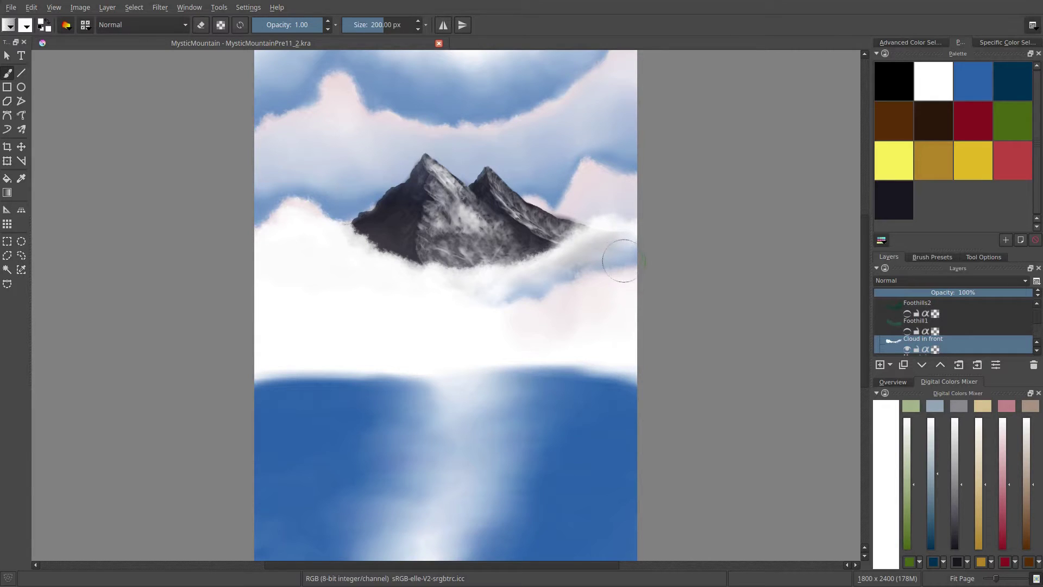
mouse_move(624, 260)
left_mouse_down()
mouse_move(609, 242)
mouse_move(621, 283)
left_mouse_up()
left_click(68, 25)
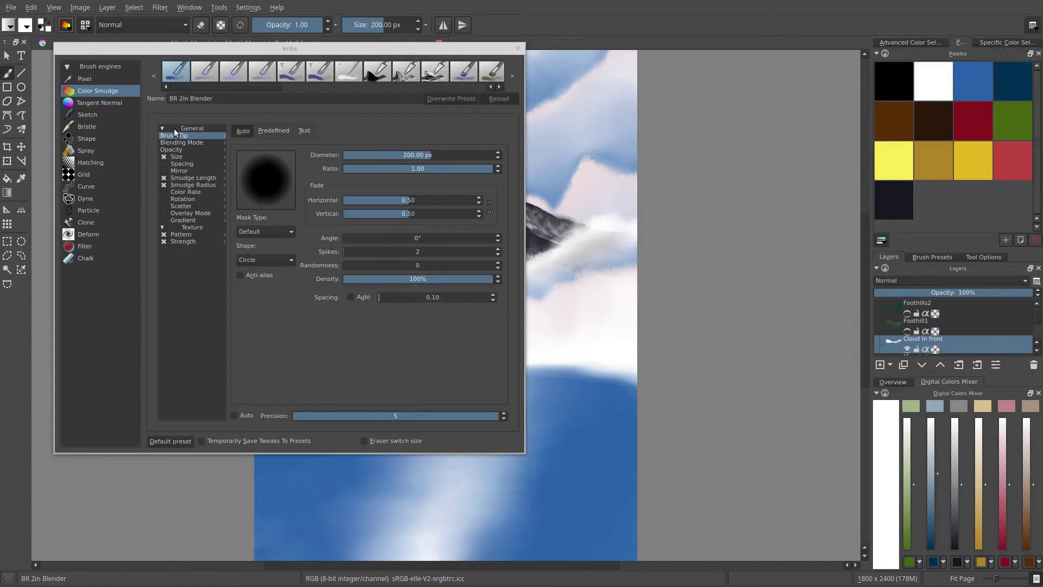
left_click(165, 214)
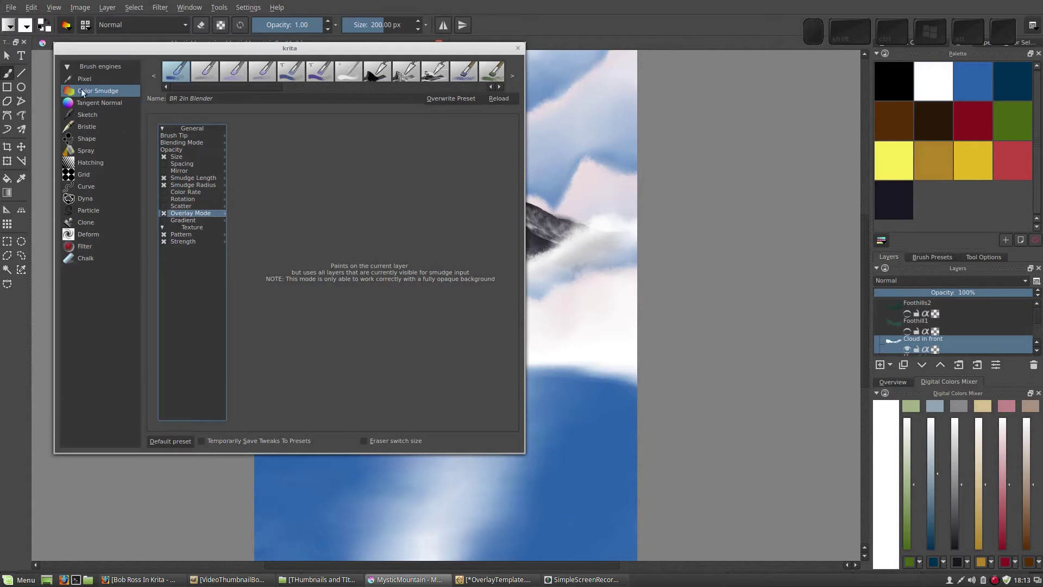
left_click(516, 49)
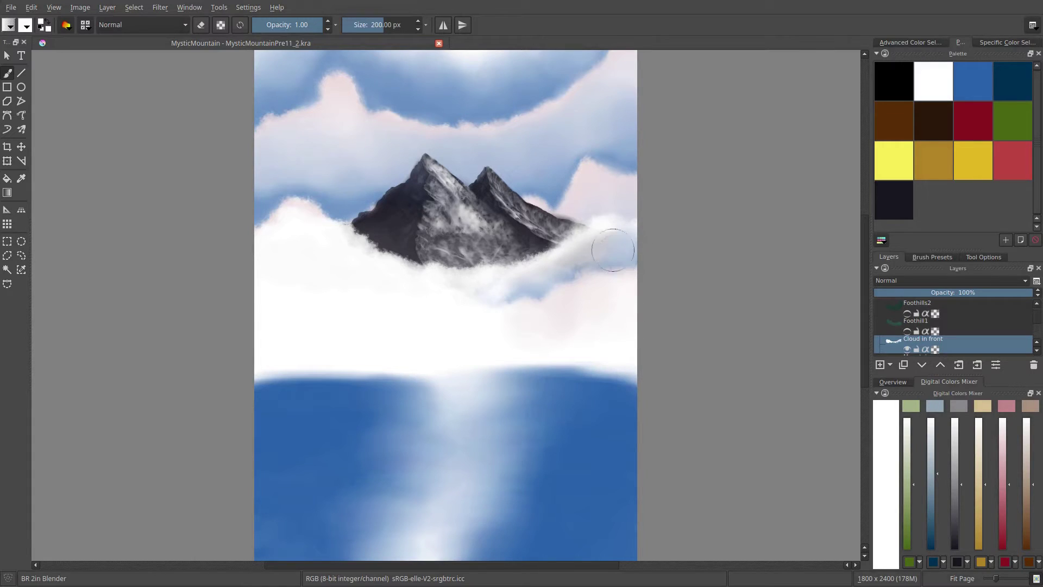
mouse_move(602, 246)
left_mouse_down()
mouse_move(527, 294)
mouse_move(503, 294)
left_mouse_up()
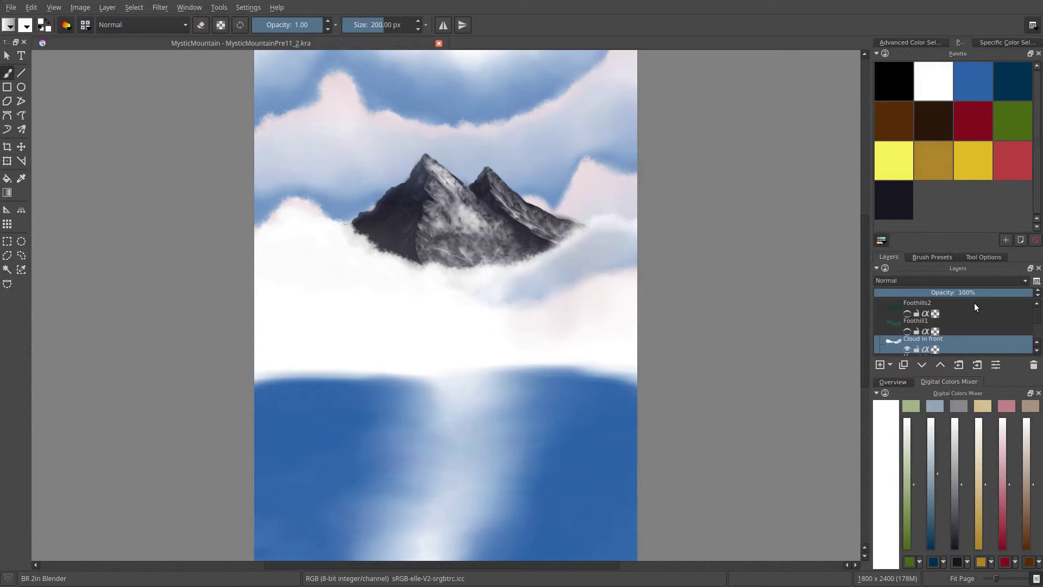
Show the Foothill1, Foothills2 and Foothills3 layers
left_click(908, 331)
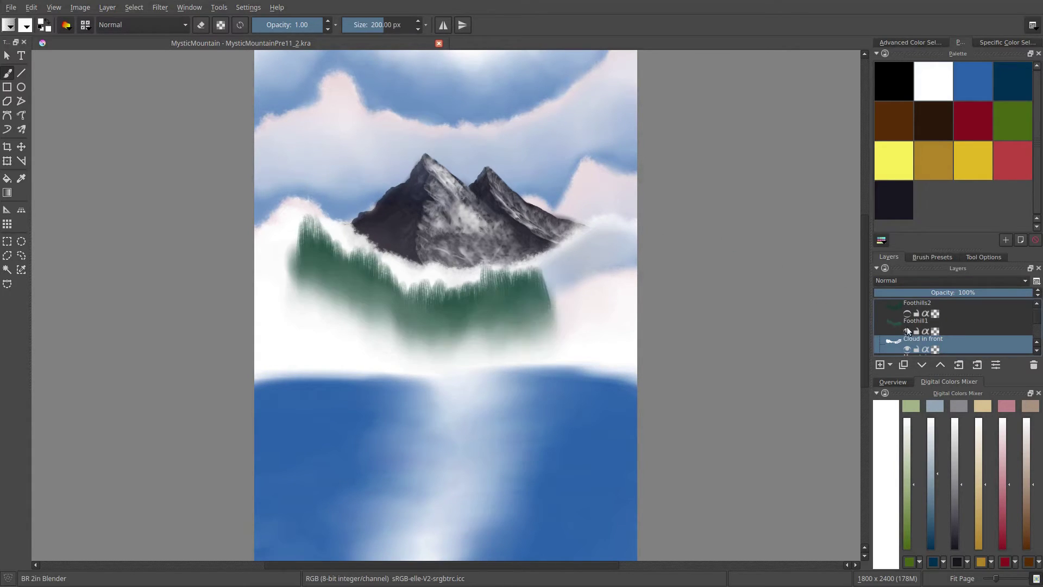
left_click(908, 314)
scroll(1028, 310, "up", 1)
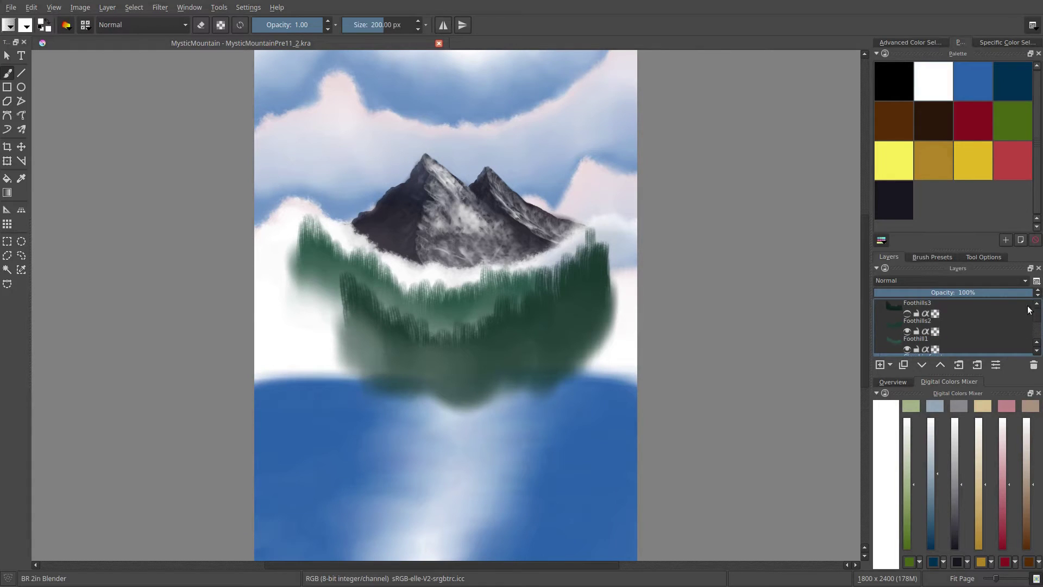
left_click(908, 314)
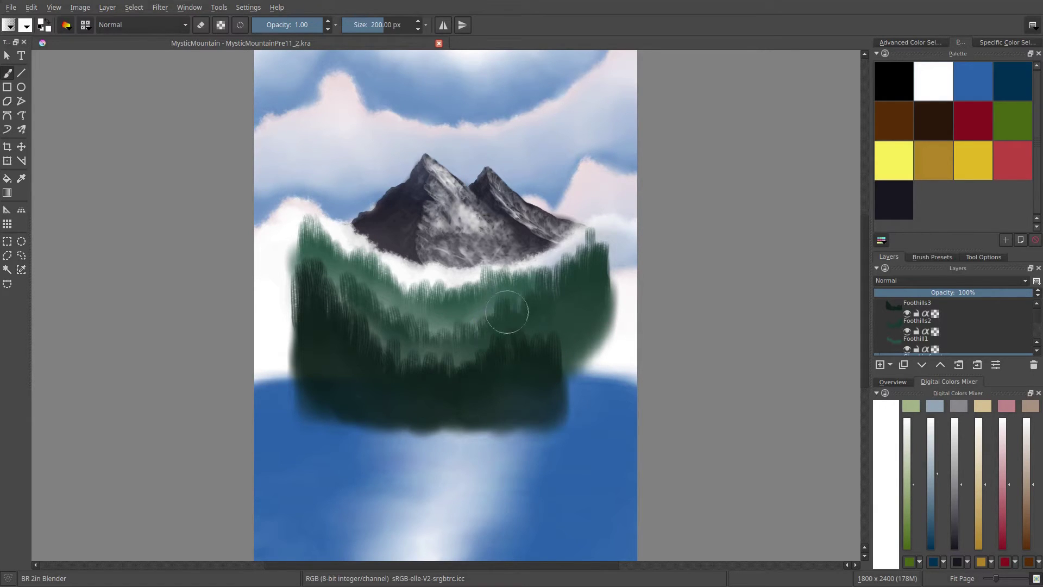
Move the Foothills3 layer up and to the right so its trees overlap the mountain's lower left slope
key("t")
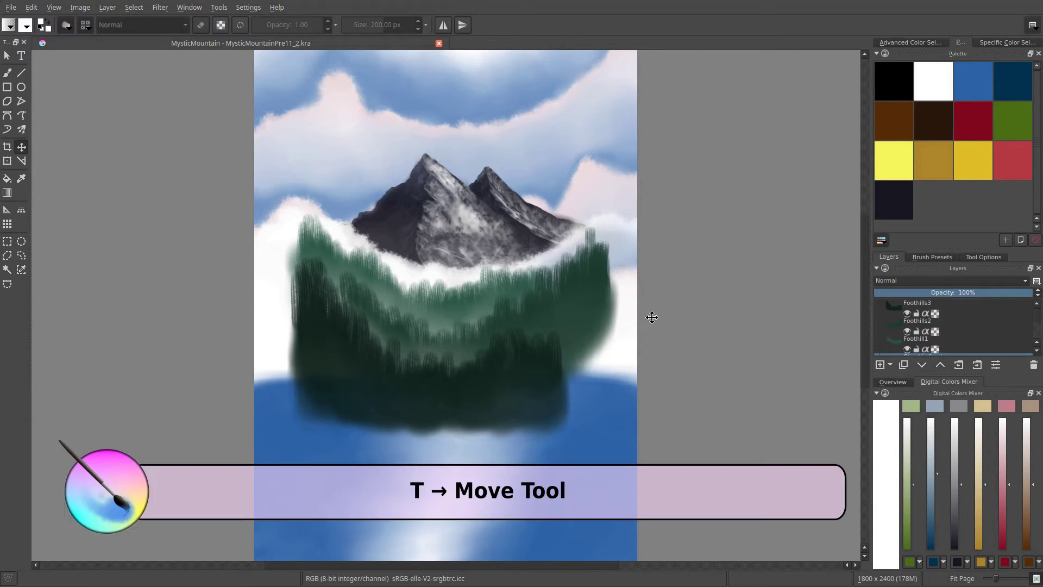
left_click(959, 314)
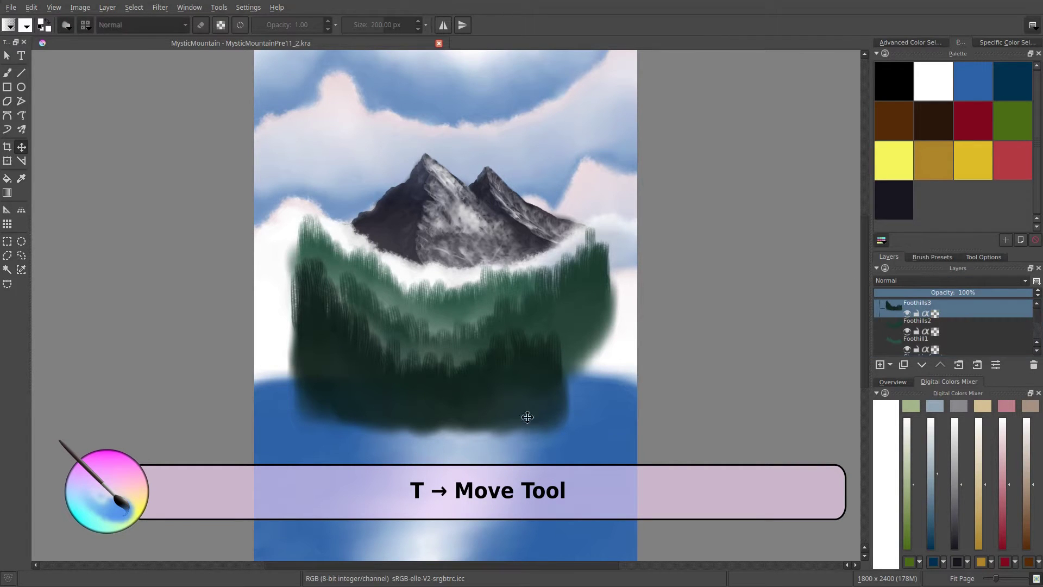
left_click_drag(443, 393, 538, 353)
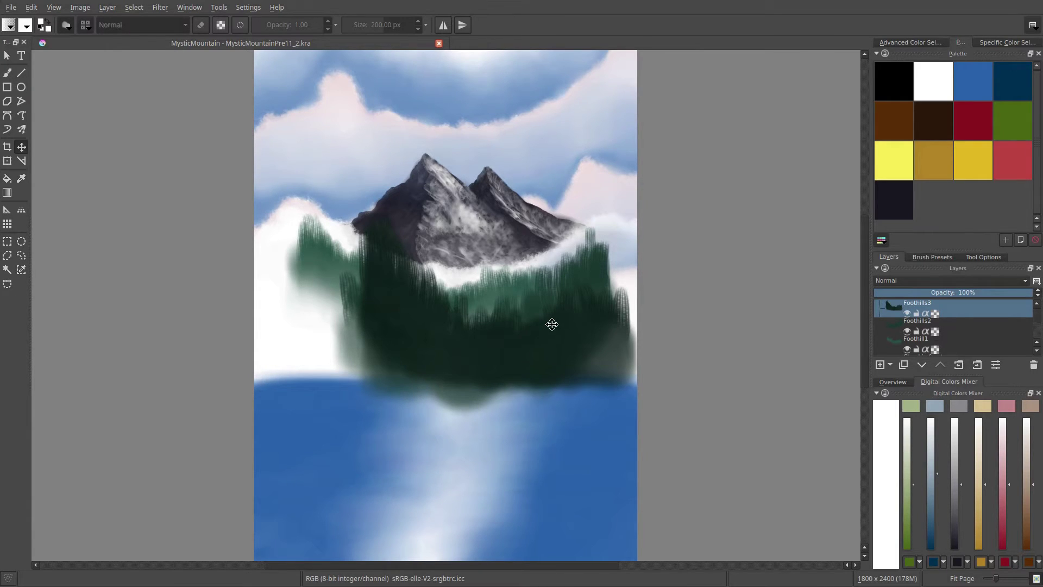
Return to the Freehand Brush tool with the BR 2in Blender preset, keeping Foothills3 as the active layer
key("b")
scroll(552, 304, "down", 1)
right_click(536, 315)
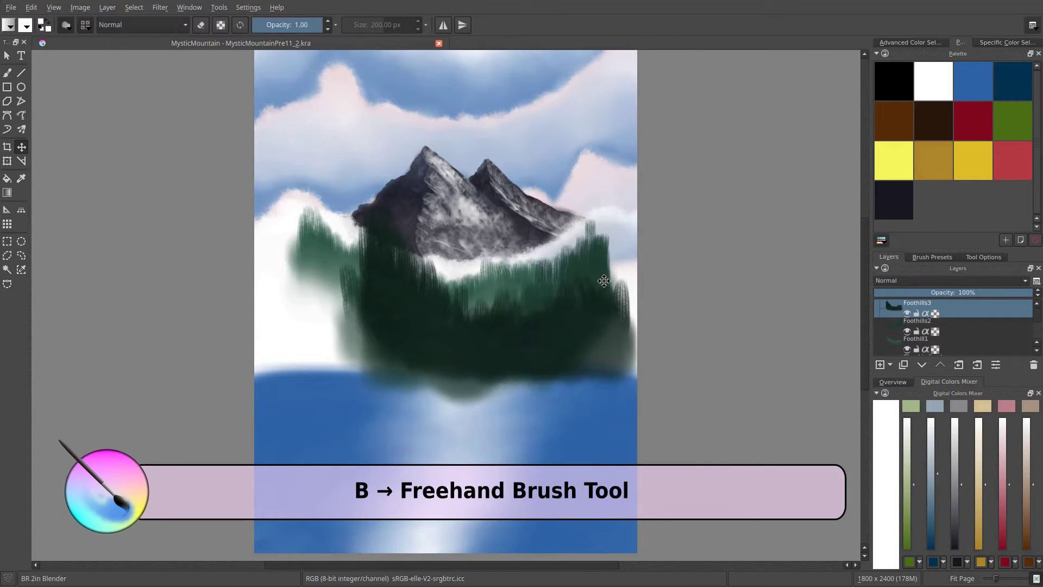
right_click(497, 287)
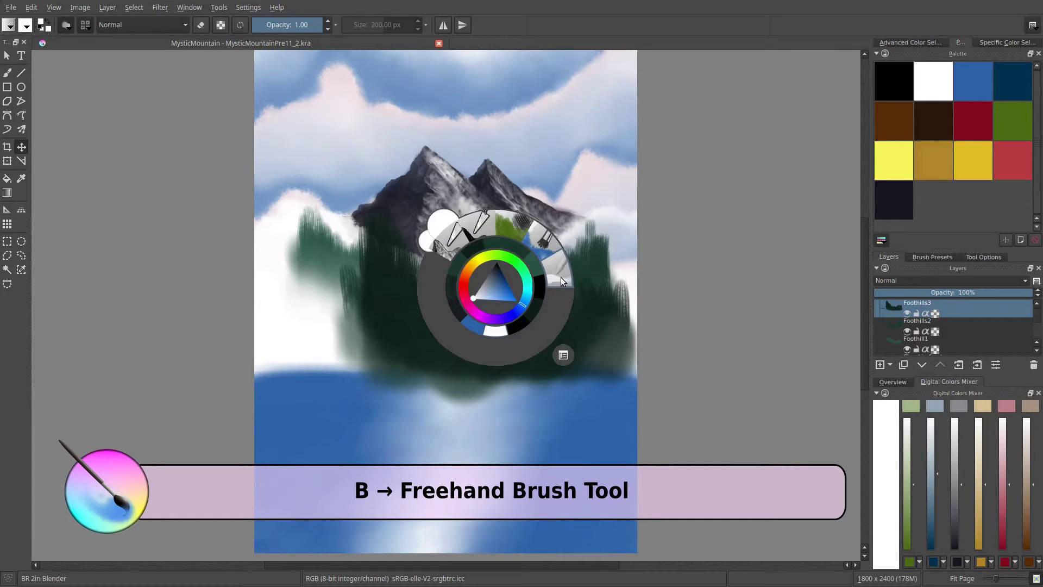
key("b")
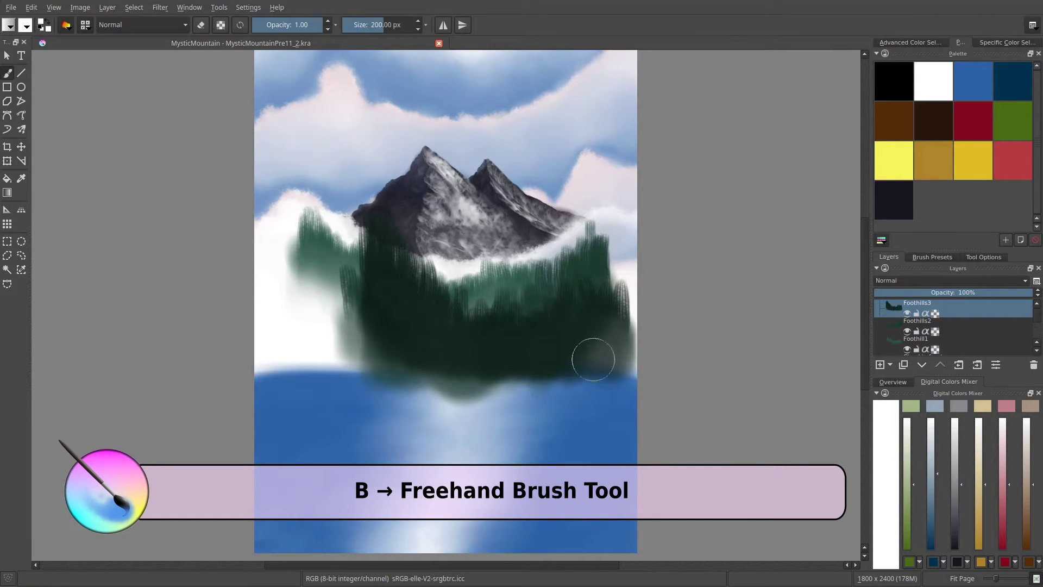
Smudge the right end of the Foothills3 trees and enable Overlay Mode for the BR 2in Blender brush
mouse_move(597, 329)
left_mouse_down()
mouse_move(610, 266)
mouse_move(626, 351)
mouse_move(589, 303)
mouse_move(626, 357)
mouse_move(618, 262)
mouse_move(595, 342)
mouse_move(605, 279)
mouse_move(592, 348)
left_mouse_up()
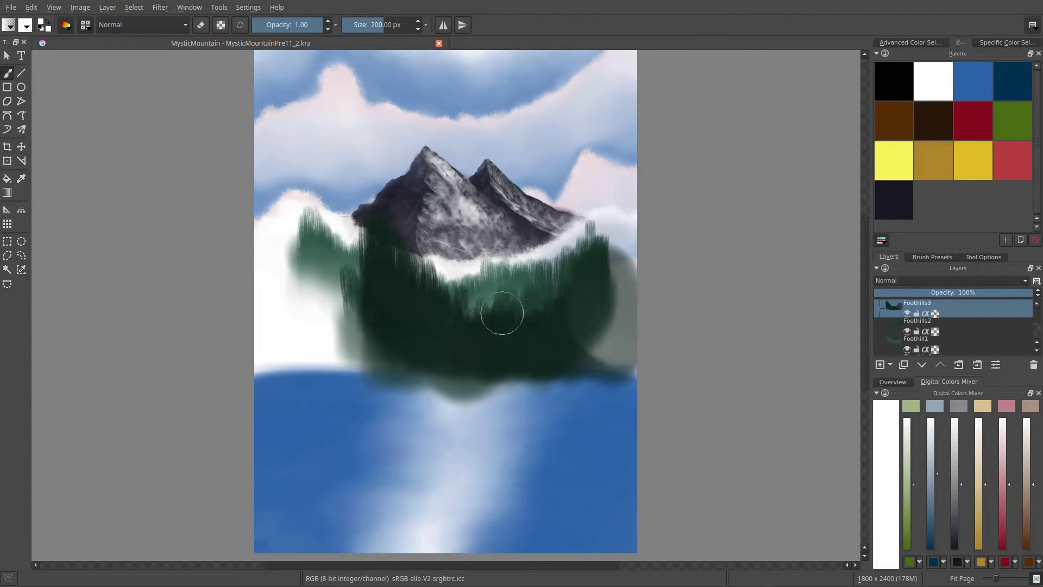
left_click(66, 25)
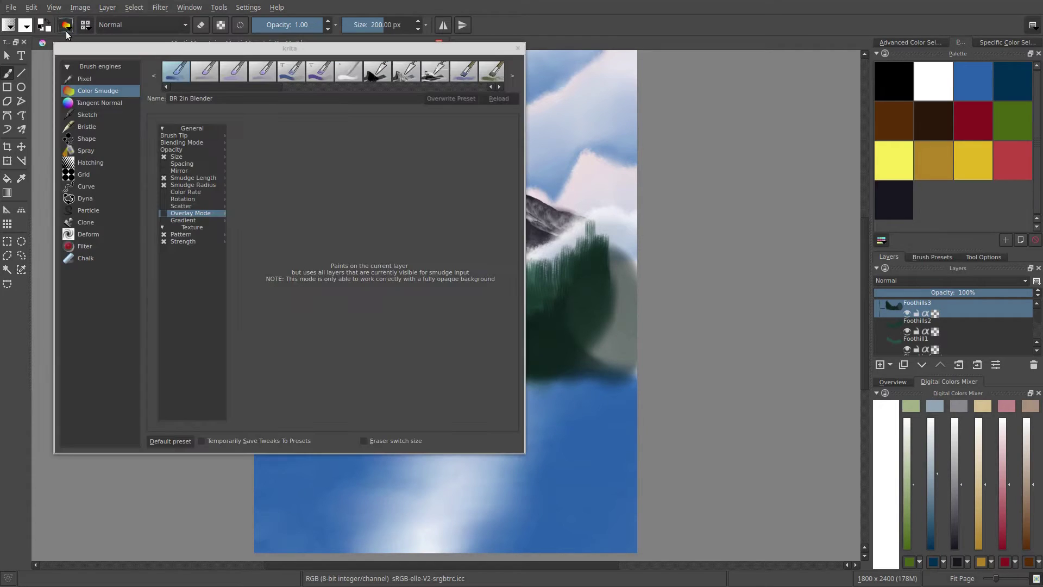
left_click(163, 214)
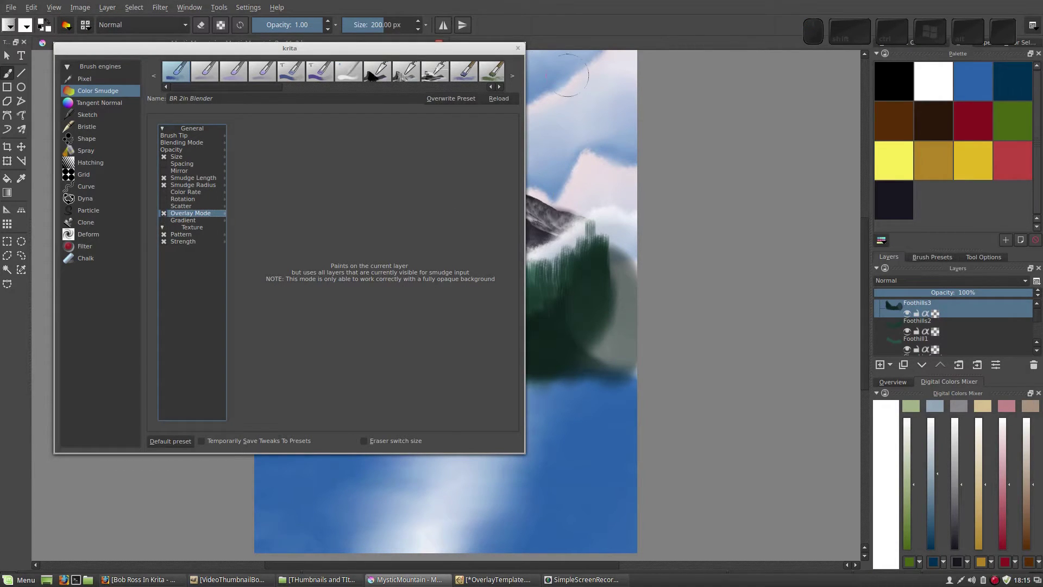
left_click(518, 49)
Reset the BR 2in Blender preset by switching to another preset and back, and undo the smudging and the Foothills3 layer move
right_click(504, 276)
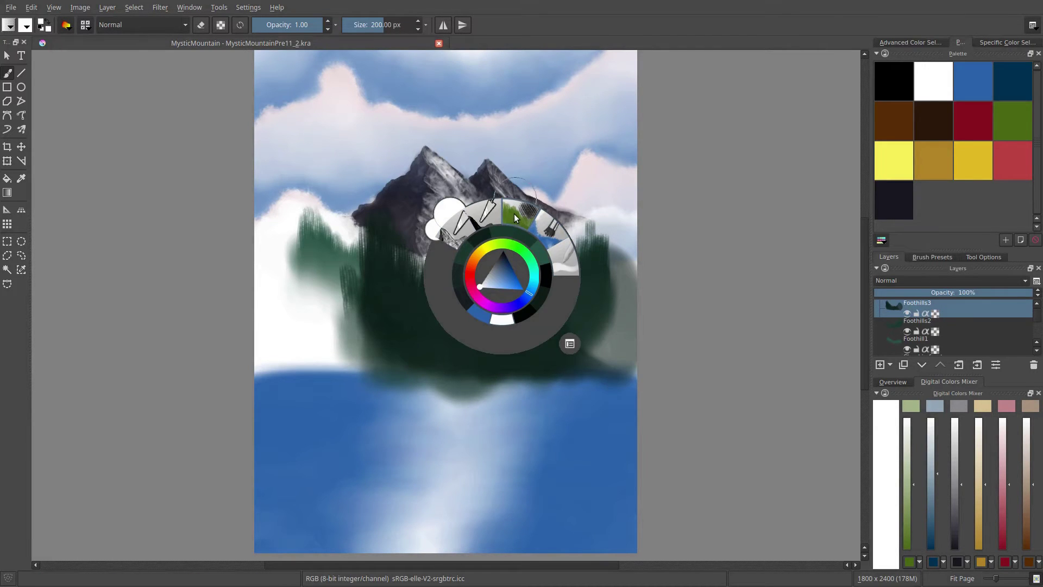
left_click(514, 217)
right_click(507, 282)
left_click(565, 268)
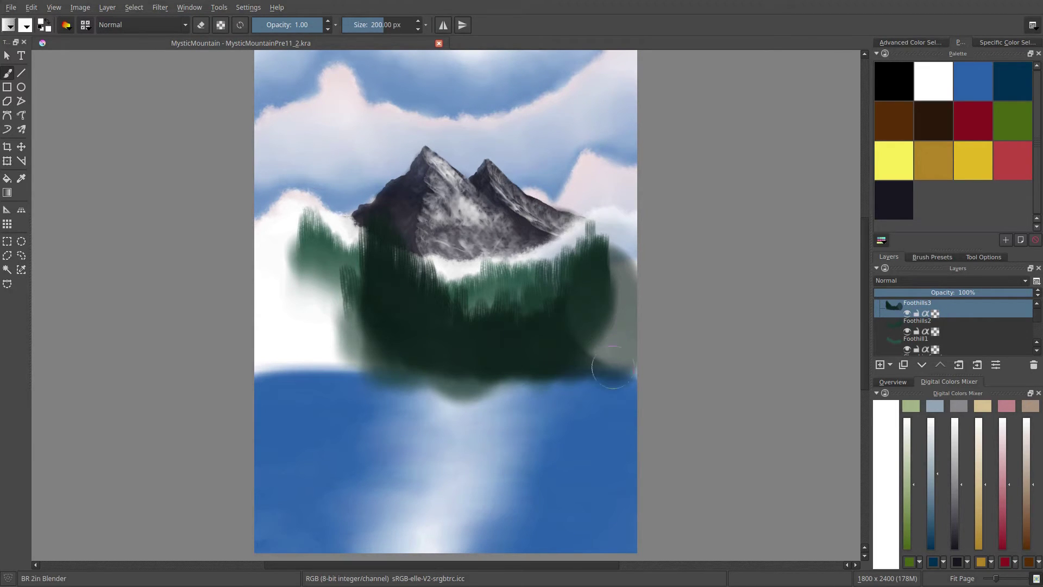
key("ctrl+z")
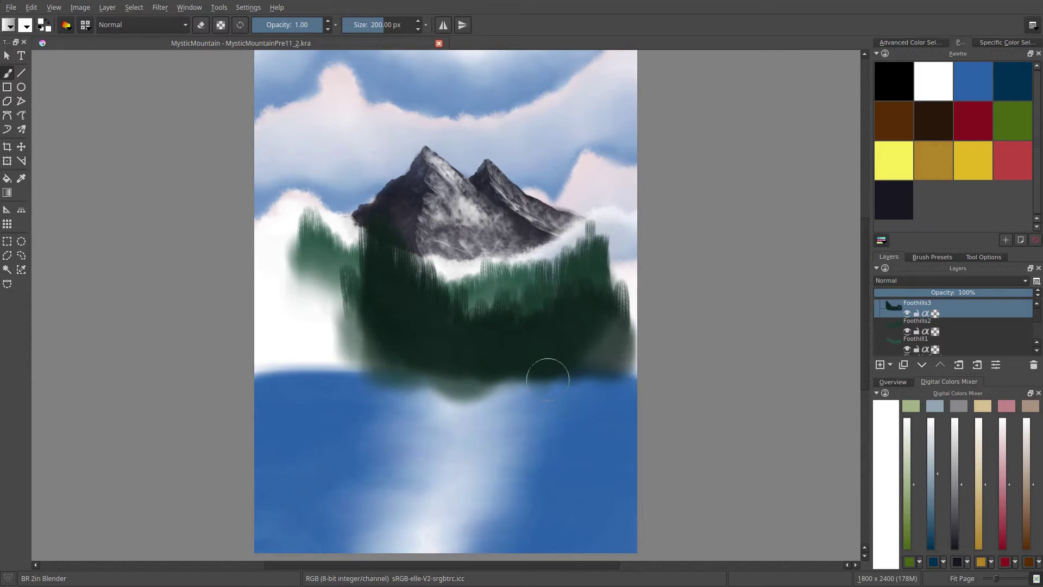
key("ctrl+z")
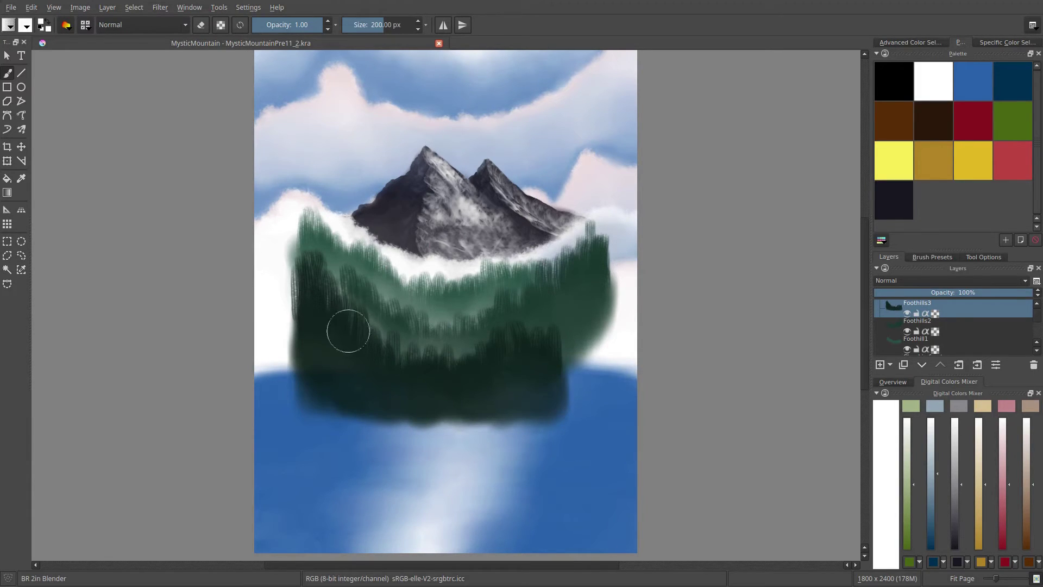
Go over the lower left of the dark foothill with the blender and enable Overlay Mode for the BR 2in Blender brush
left_click_drag(332, 371, 395, 362)
mouse_move(350, 291)
left_mouse_down()
mouse_move(403, 315)
mouse_move(553, 300)
mouse_move(565, 312)
mouse_move(428, 317)
mouse_move(401, 293)
mouse_move(504, 307)
mouse_move(389, 312)
mouse_move(369, 285)
mouse_move(319, 280)
mouse_move(422, 308)
mouse_move(420, 298)
mouse_move(402, 341)
mouse_move(443, 356)
mouse_move(478, 302)
mouse_move(435, 335)
mouse_move(414, 329)
mouse_move(426, 299)
mouse_move(444, 317)
mouse_move(458, 384)
left_mouse_up()
left_click(61, 26)
left_click(164, 213)
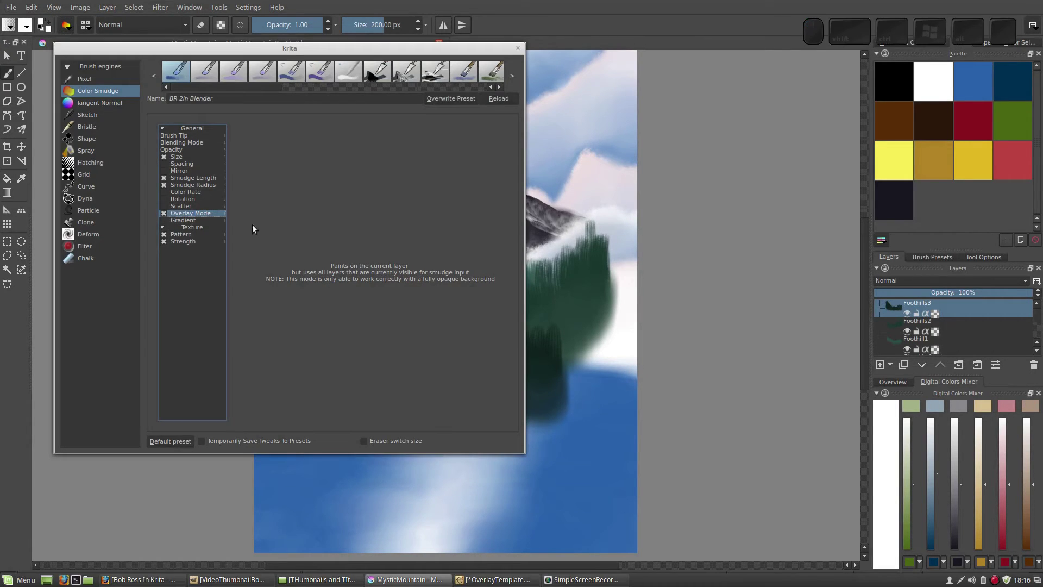
left_click(518, 49)
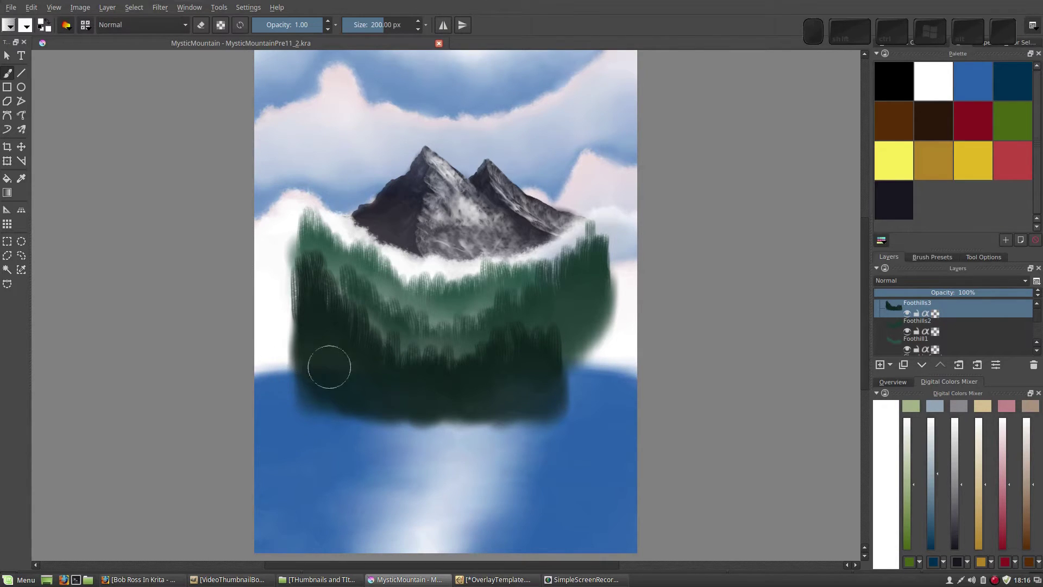
Recheck the brush's Overlay Mode setting and blend the lower left edge of the Foothills3 trees into the lake
left_click(65, 26)
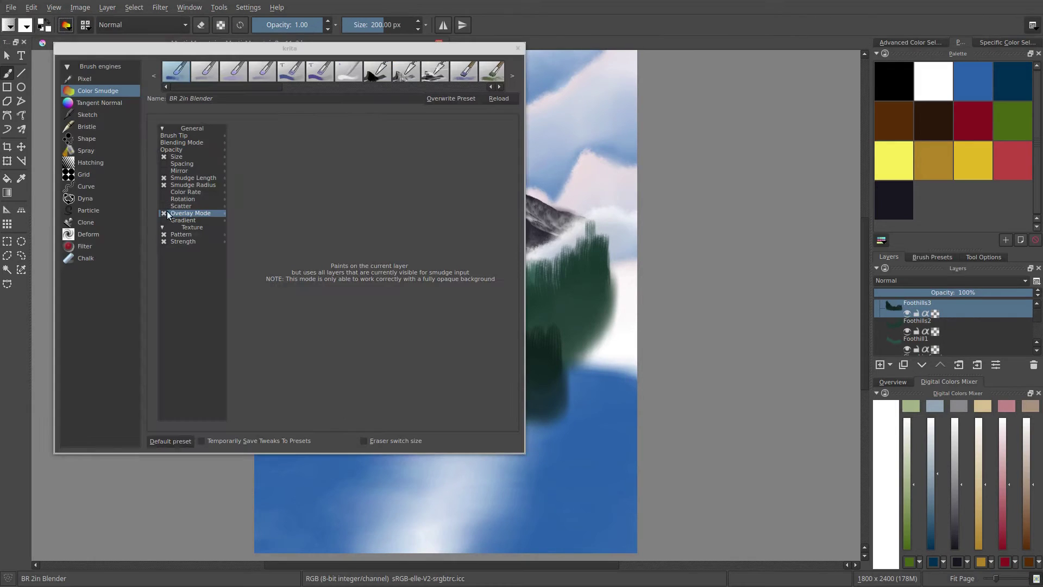
right_click(563, 287)
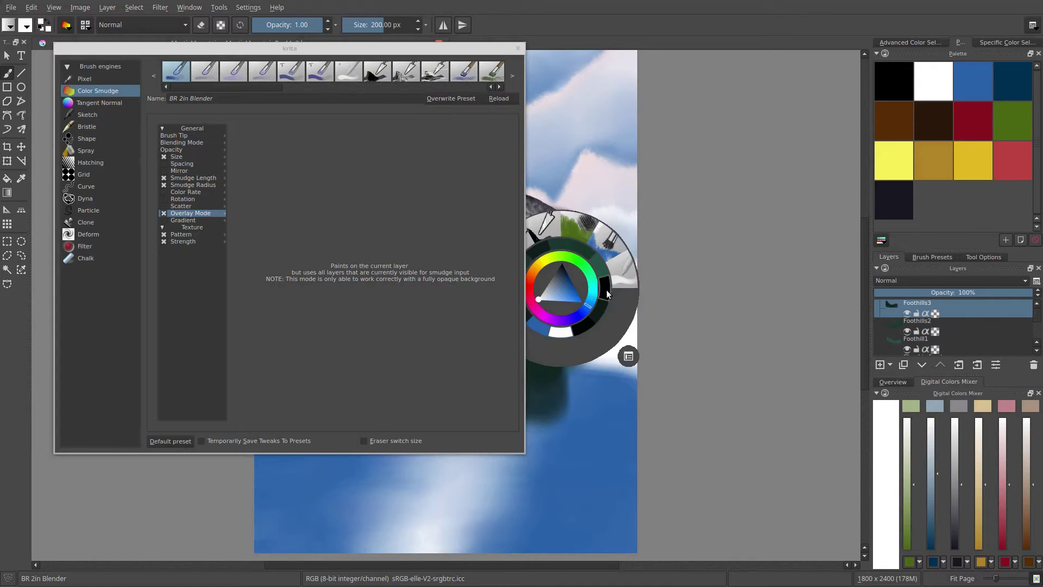
left_click(625, 329)
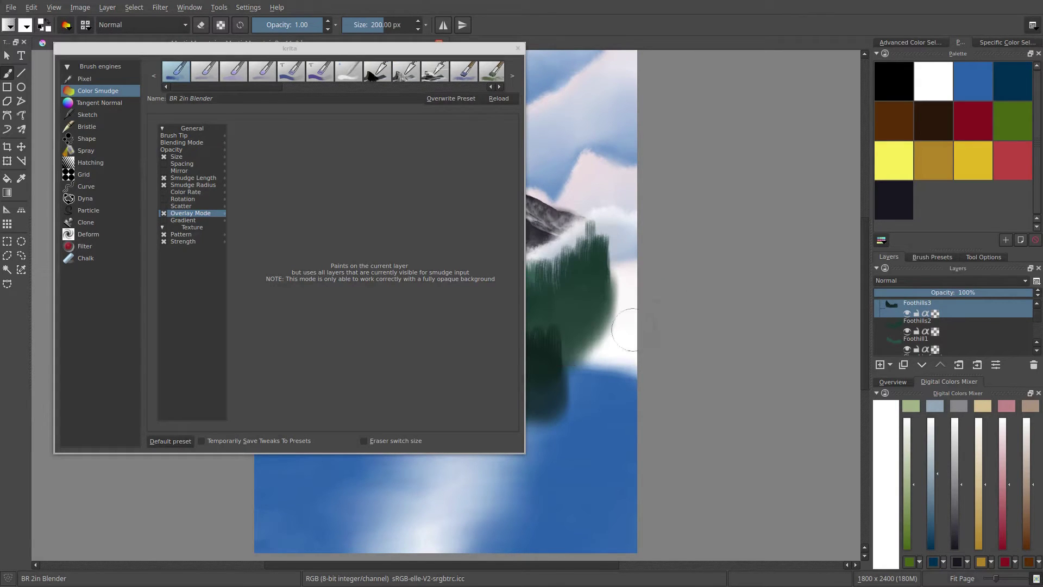
left_click(524, 64)
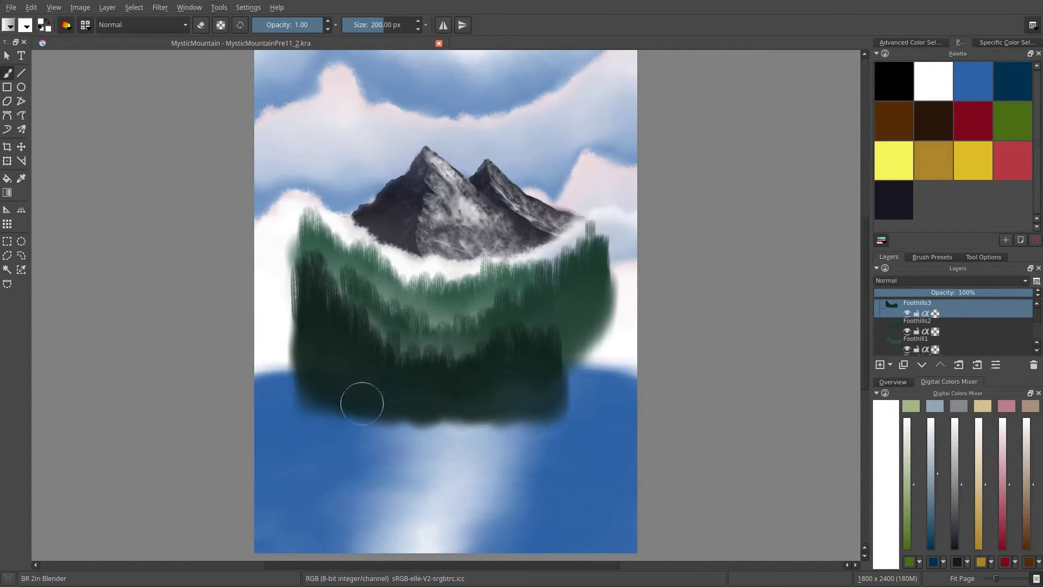
mouse_move(362, 403)
left_mouse_down()
mouse_move(319, 358)
mouse_move(320, 395)
mouse_move(399, 365)
mouse_move(351, 367)
mouse_move(344, 386)
mouse_move(311, 354)
left_mouse_up()
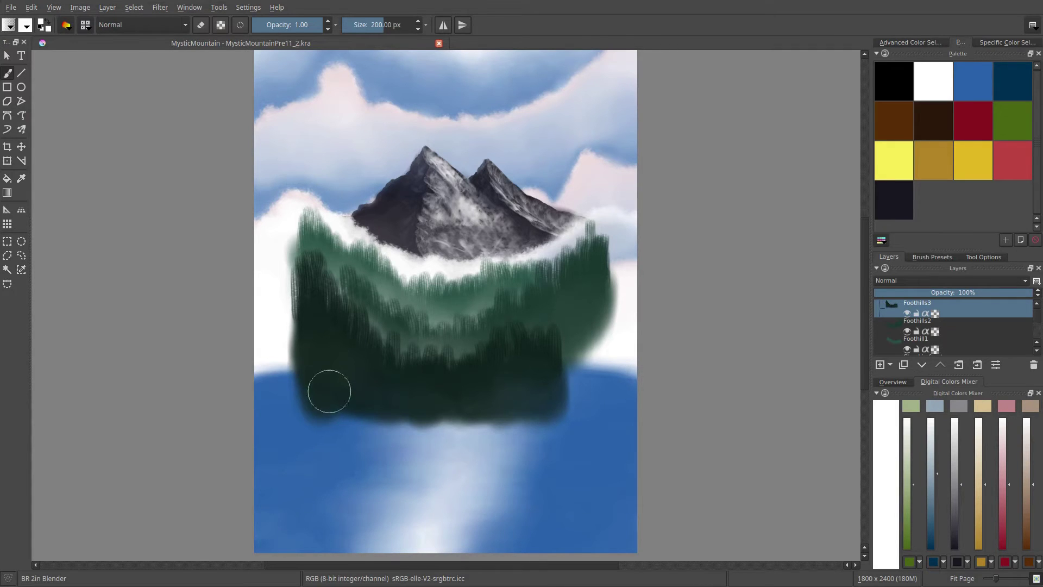
Shift the Foothills3 layer up and to the left to check the blended edge, and return it to its place
key("t")
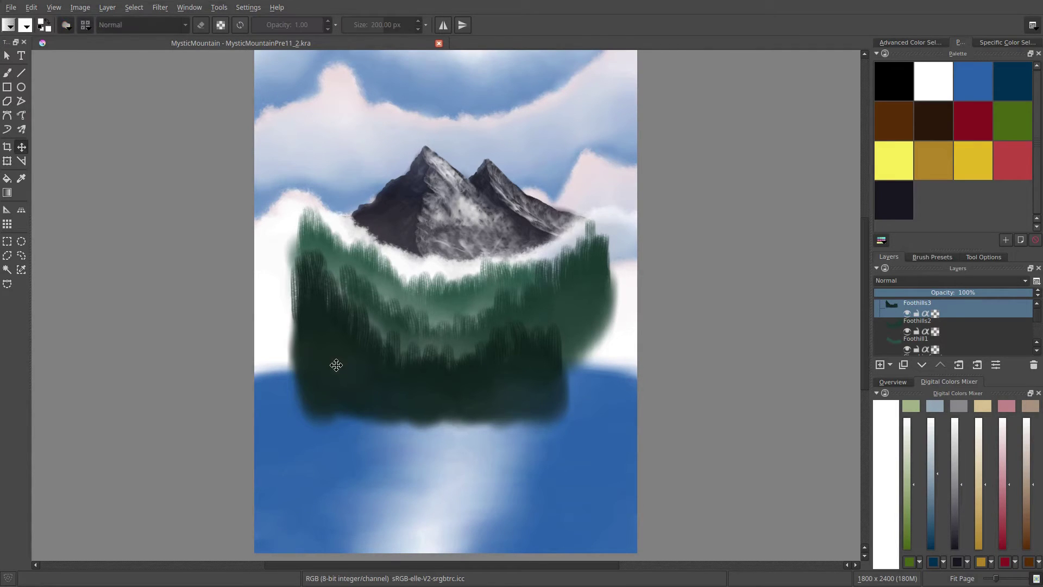
left_click_drag(347, 364, 322, 336)
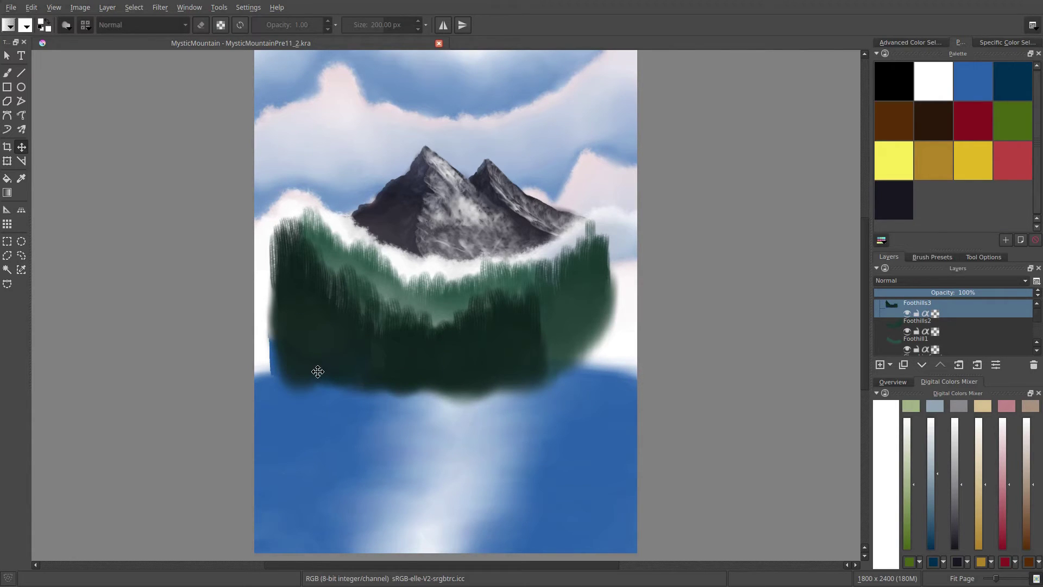
left_click_drag(342, 330, 354, 415)
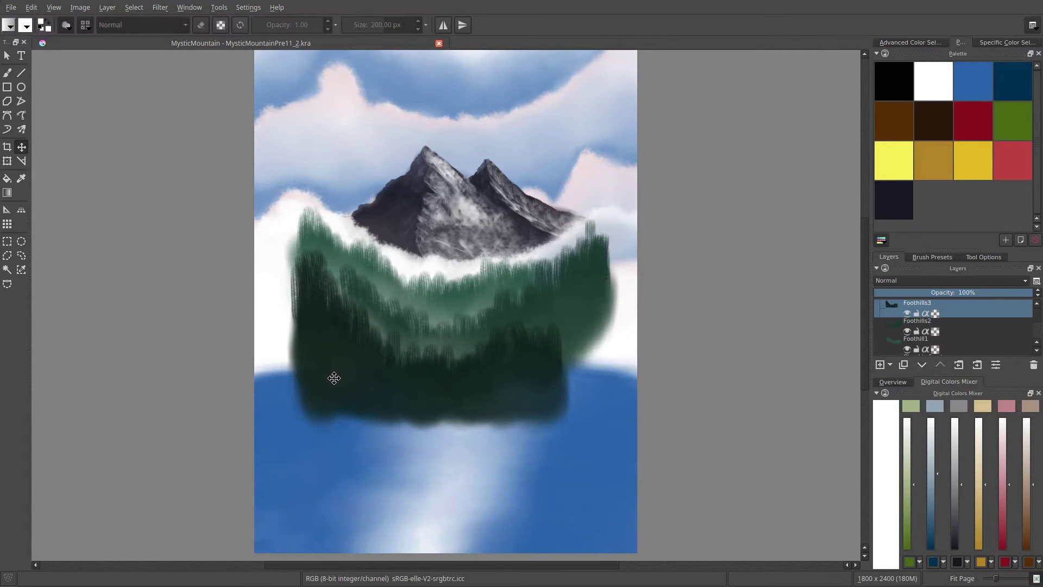
Merge the Foothills3 layer into Foothills2 and merge the result into Foothill1
right_click(957, 312)
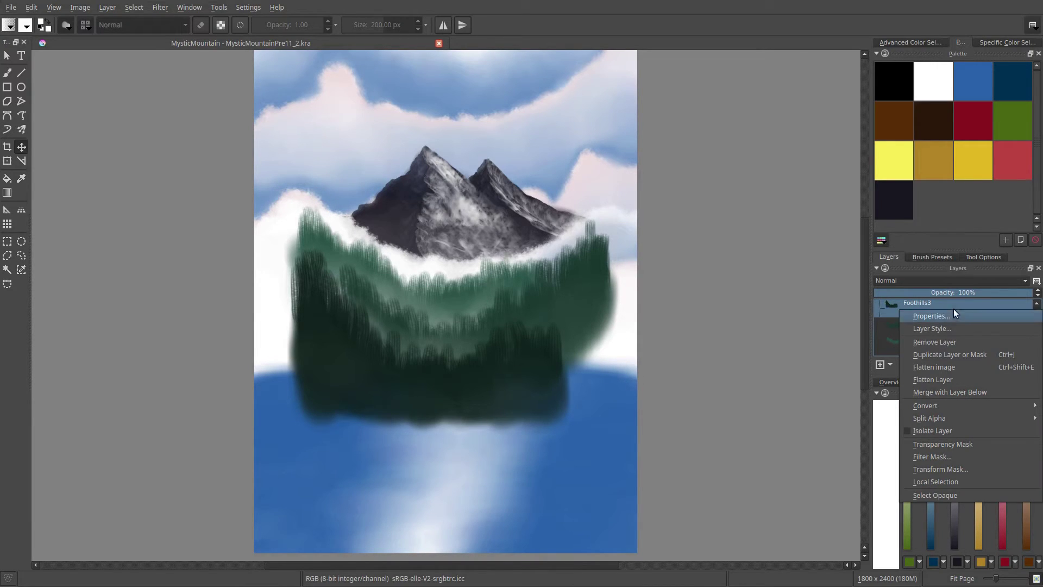
left_click(953, 389)
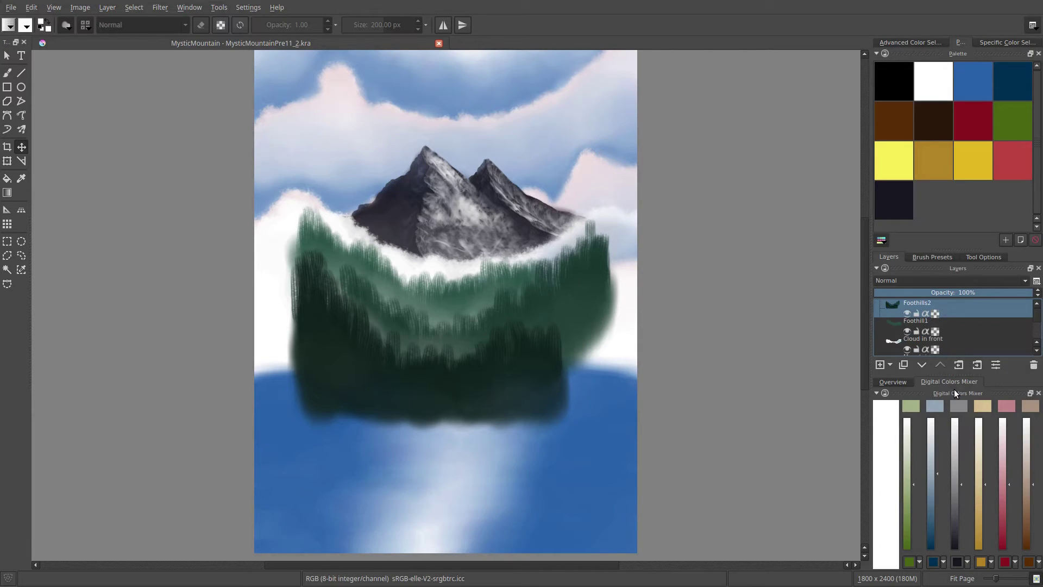
right_click(957, 310)
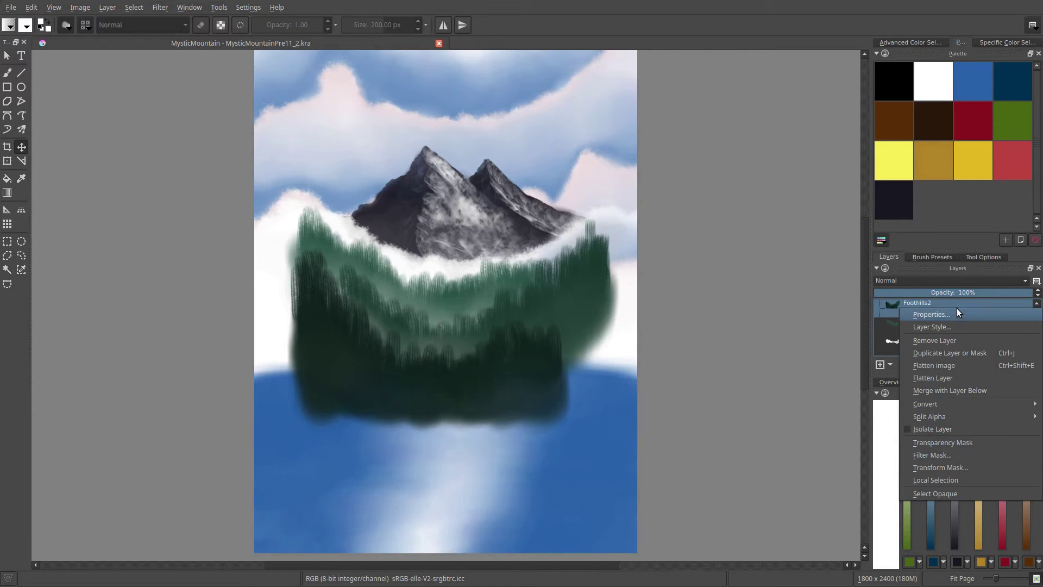
left_click(959, 390)
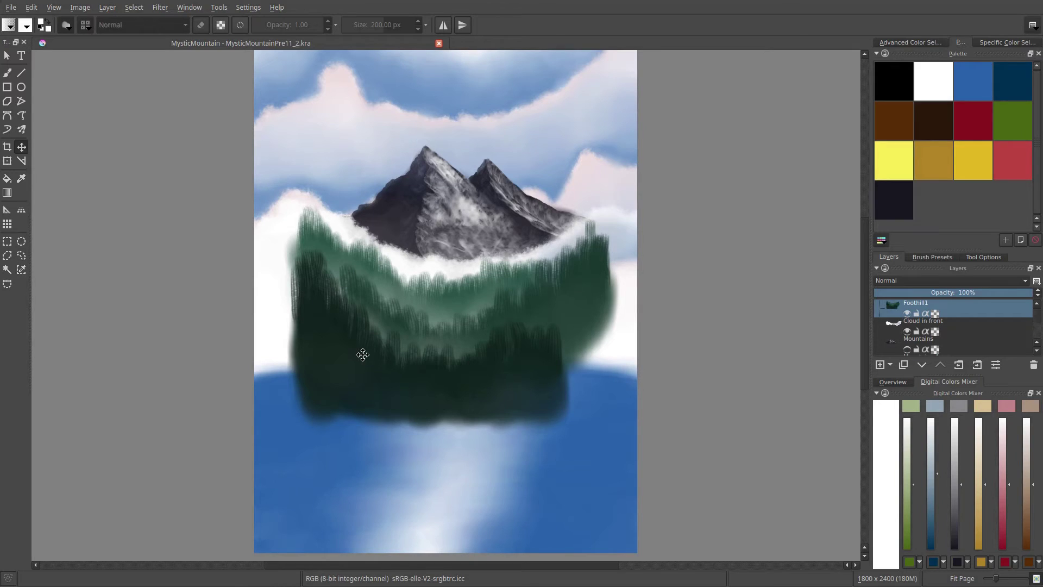
Choose the BR Foothills brush preset and activate the Freehand Brush tool on the Foothill1 layer
scroll(462, 333, "up", 1)
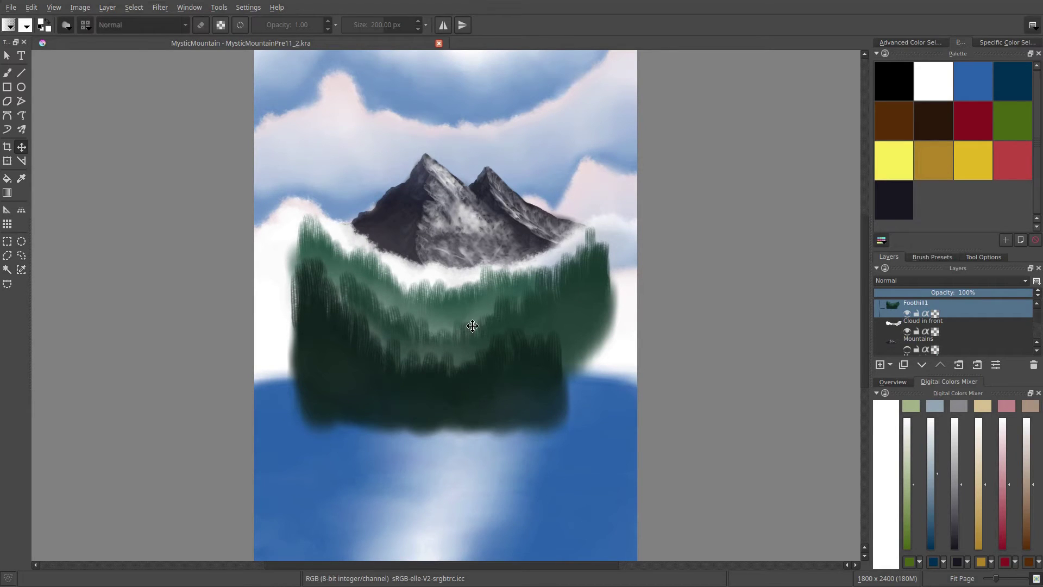
right_click(448, 290)
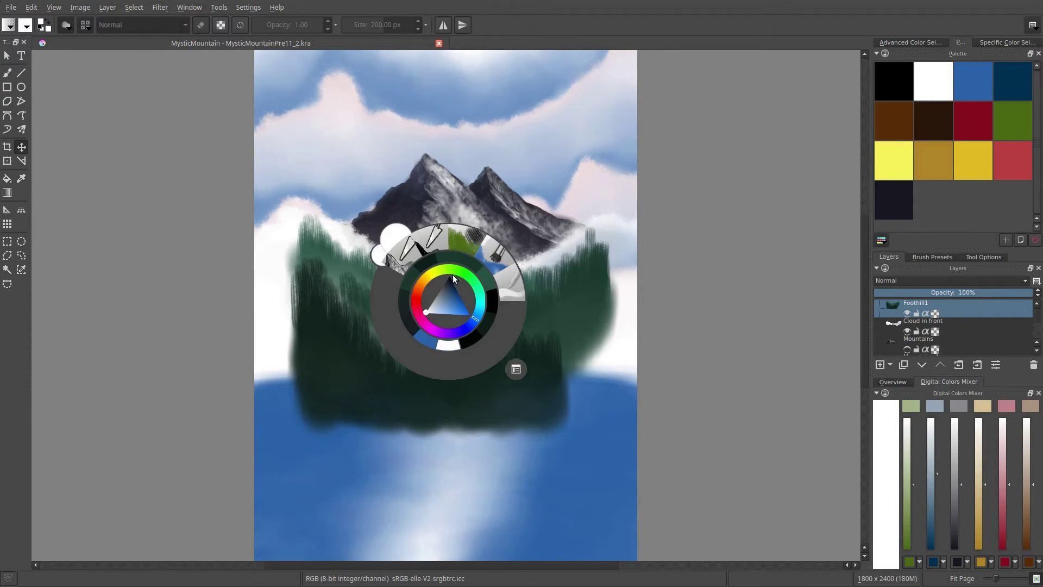
left_click(467, 239)
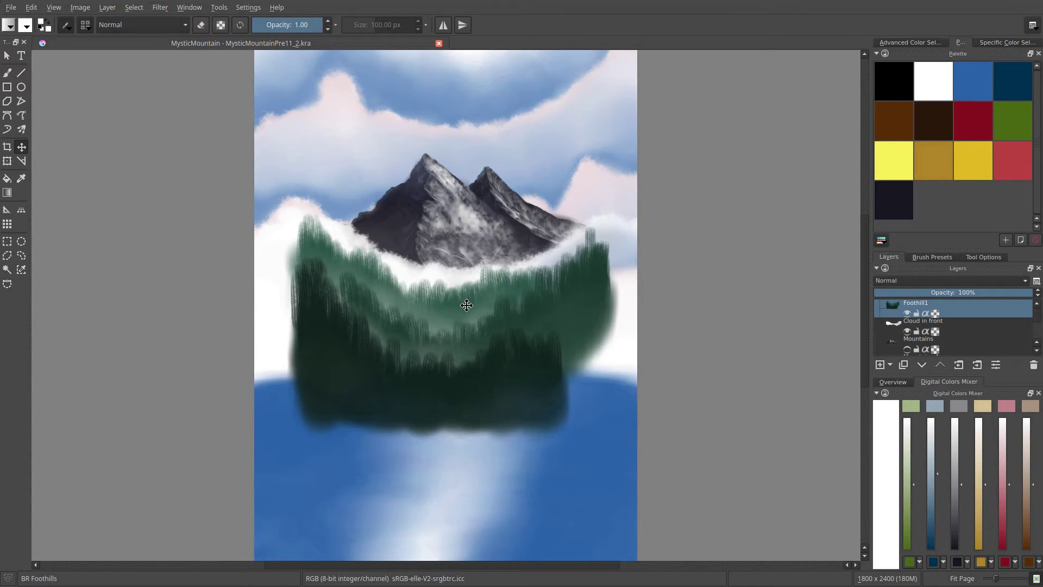
key("b")
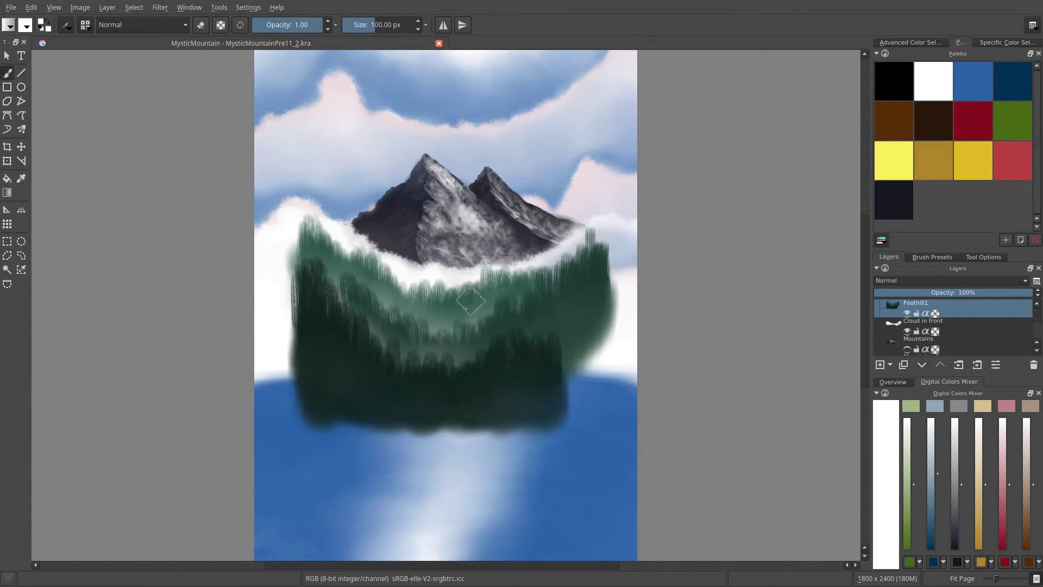
Mix a dark bluish green brush color by starting from the near-black palette swatch and adding green and dark blue
scroll(477, 272, "down", 3)
key("plus")
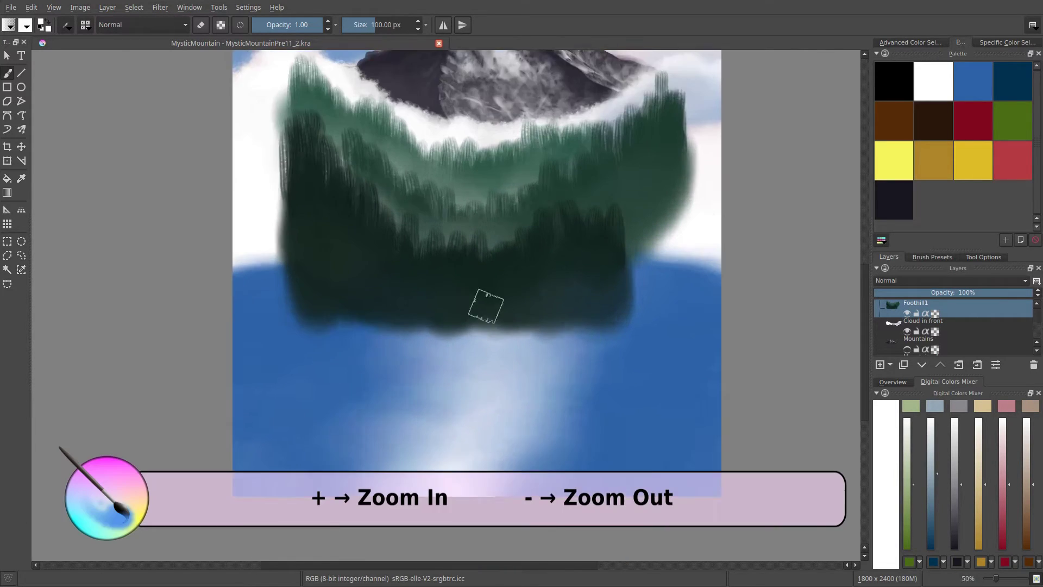
key("plus")
key("minus")
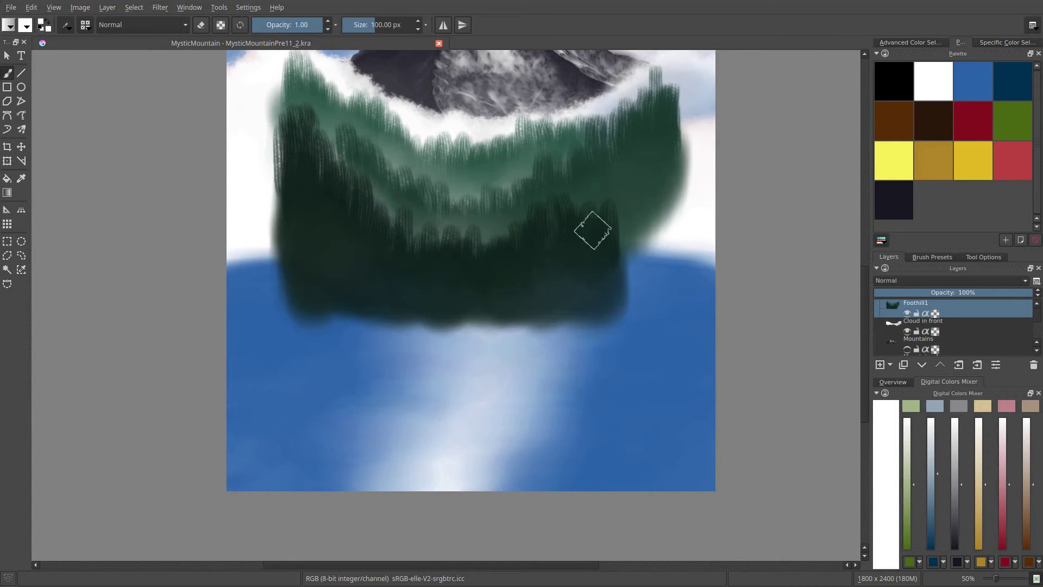
right_click(506, 249)
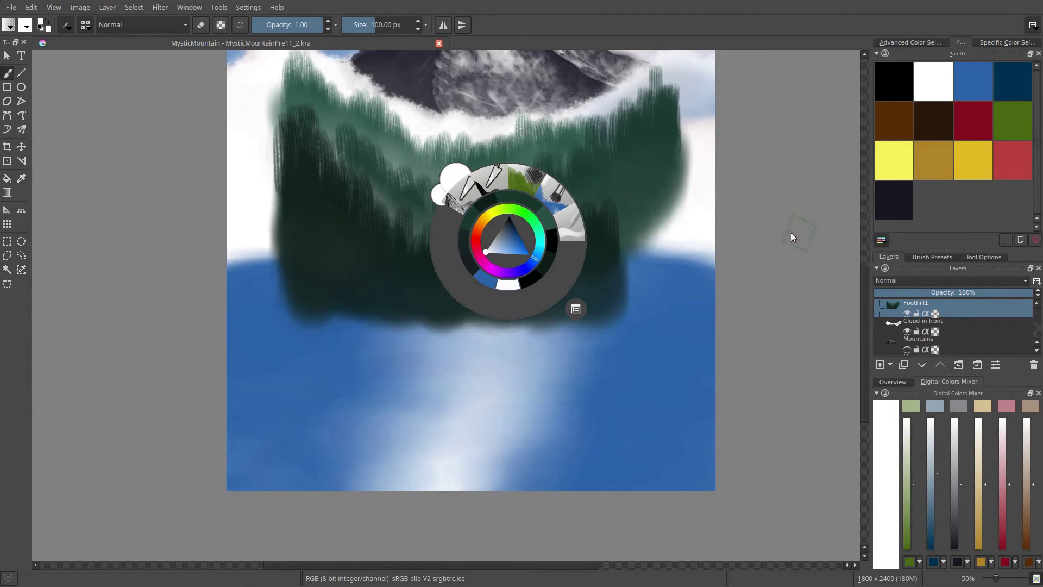
left_click(791, 232)
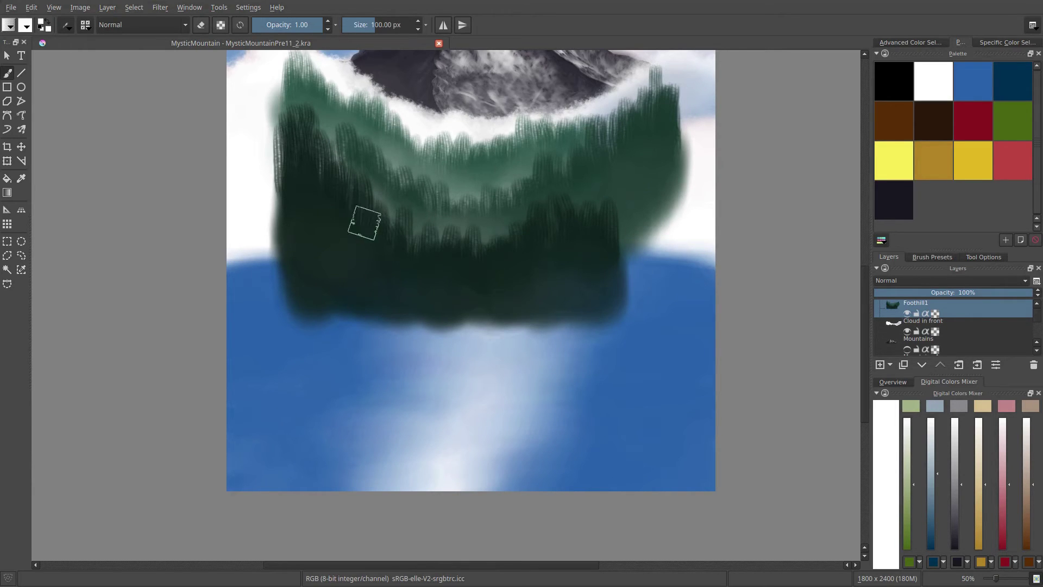
left_click(885, 194)
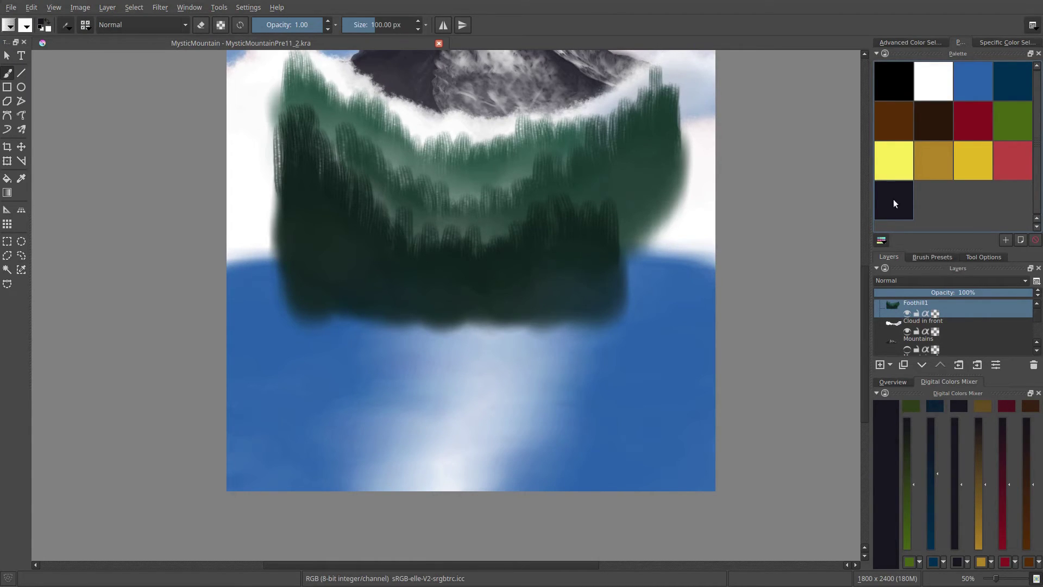
left_click(911, 408)
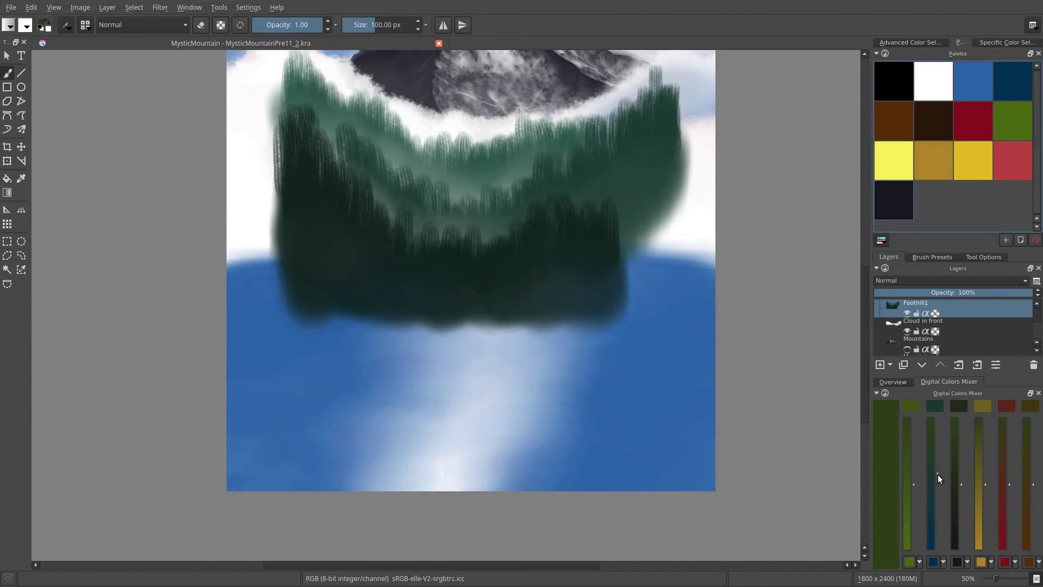
left_click(933, 404)
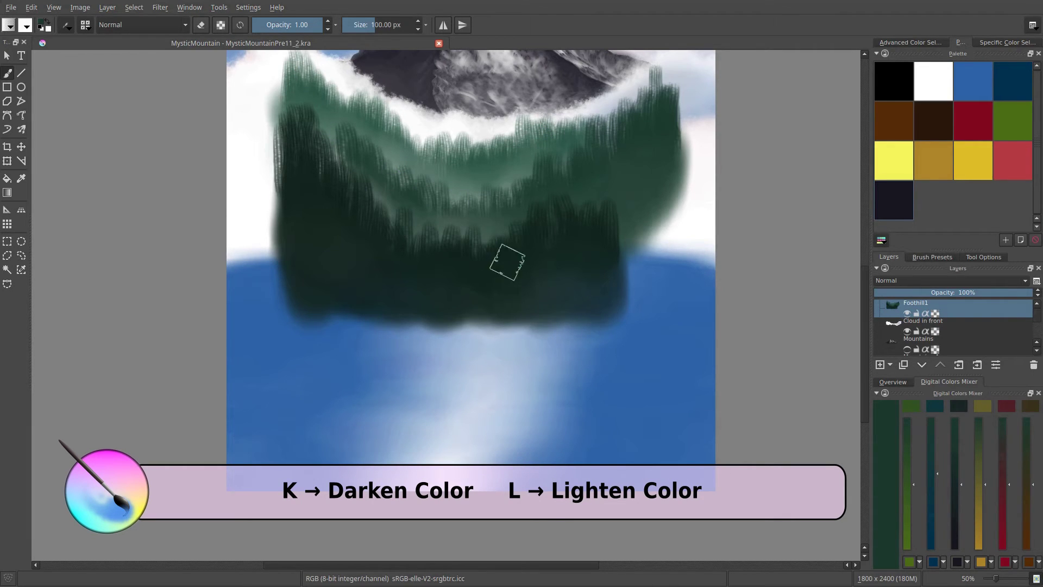
Darken the mixed green further and paint tree strokes over the left part of the darkest foothill
key("k")
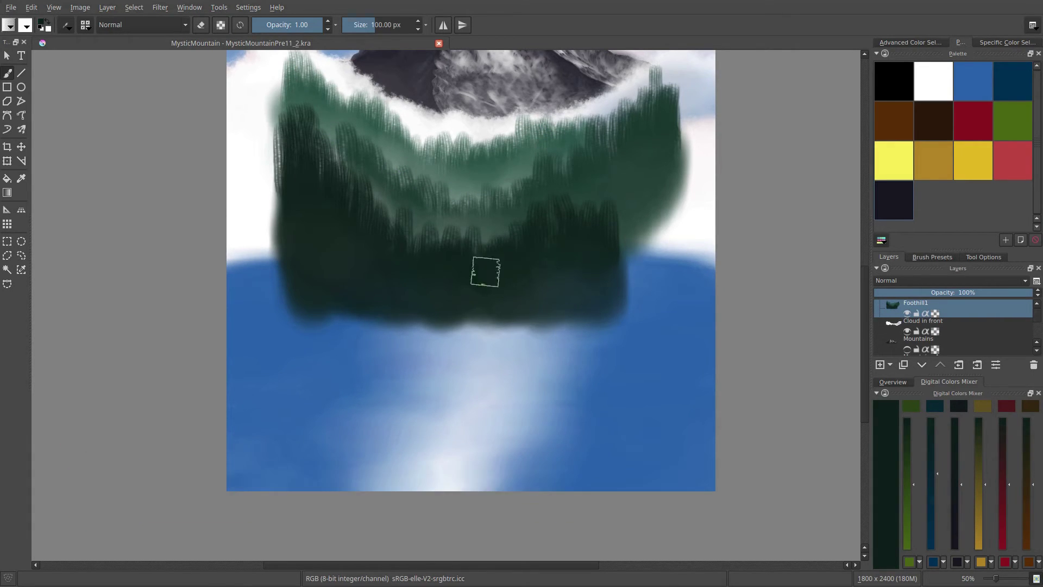
left_click_drag(347, 211, 315, 230)
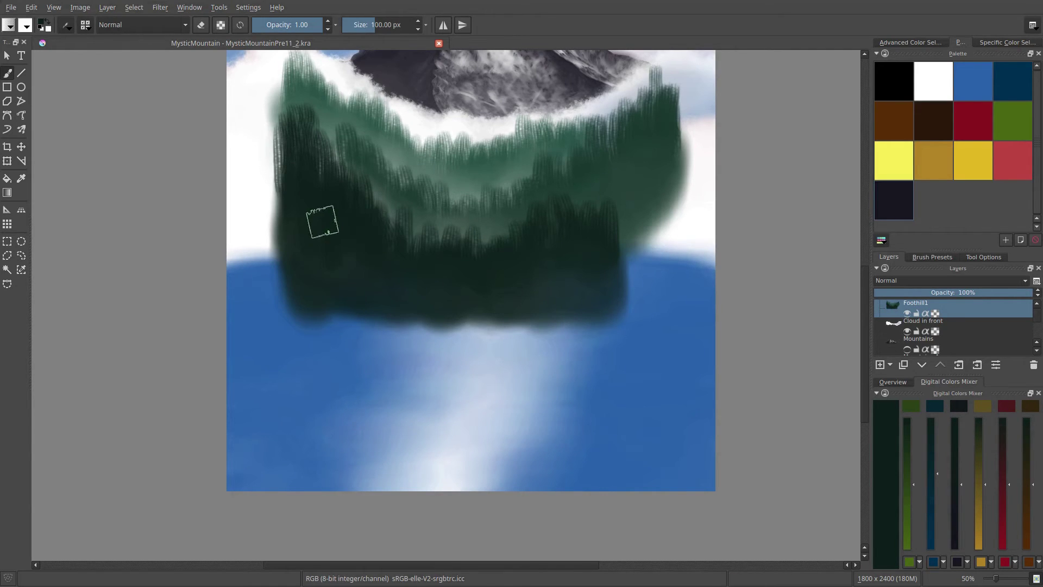
left_click(380, 328)
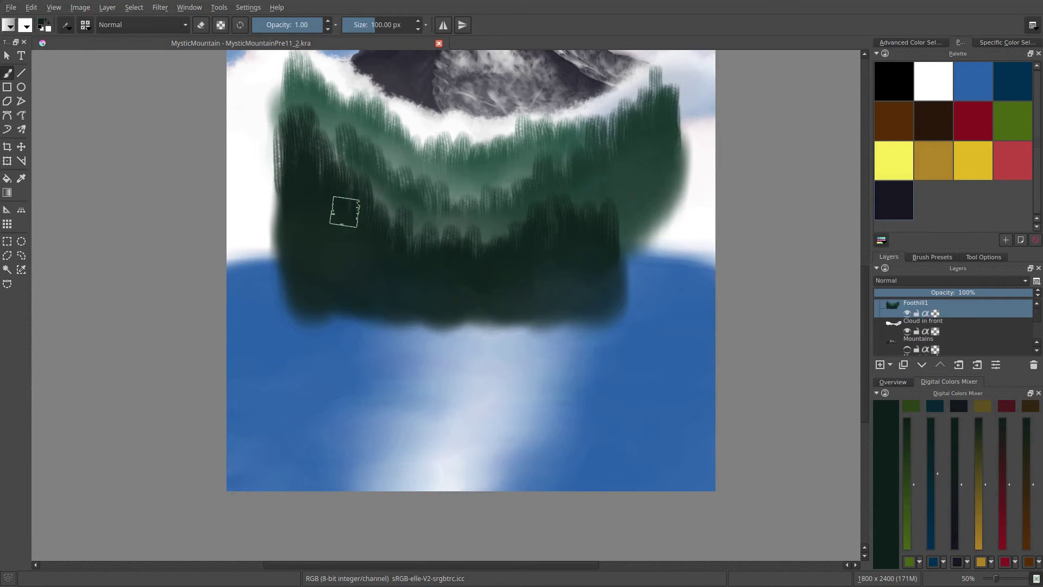
Sample the dark foothill green for the Freehand Brush and paint more tree strokes on the left part of the darkest foothill
key("p")
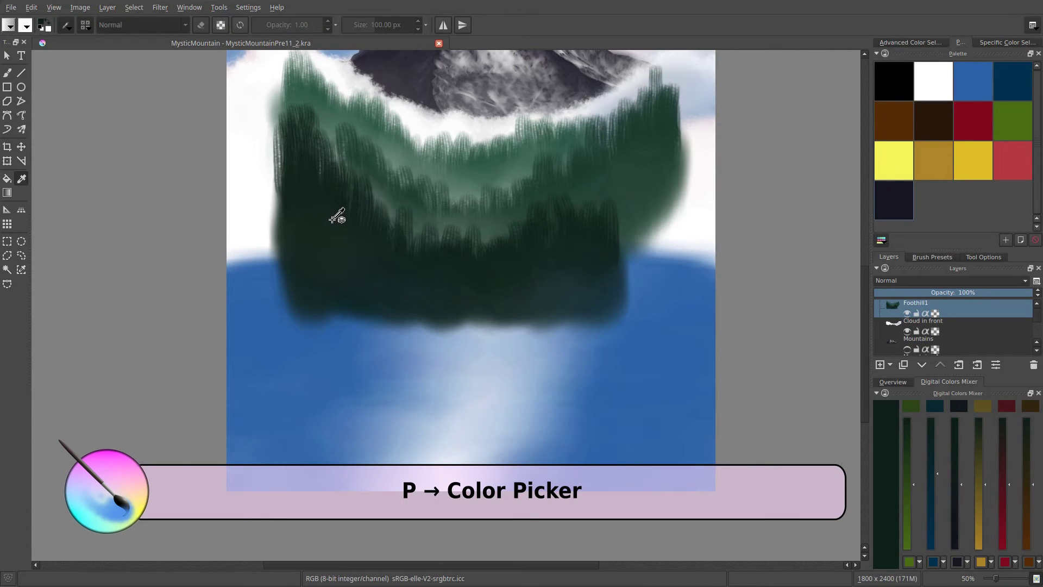
key("b")
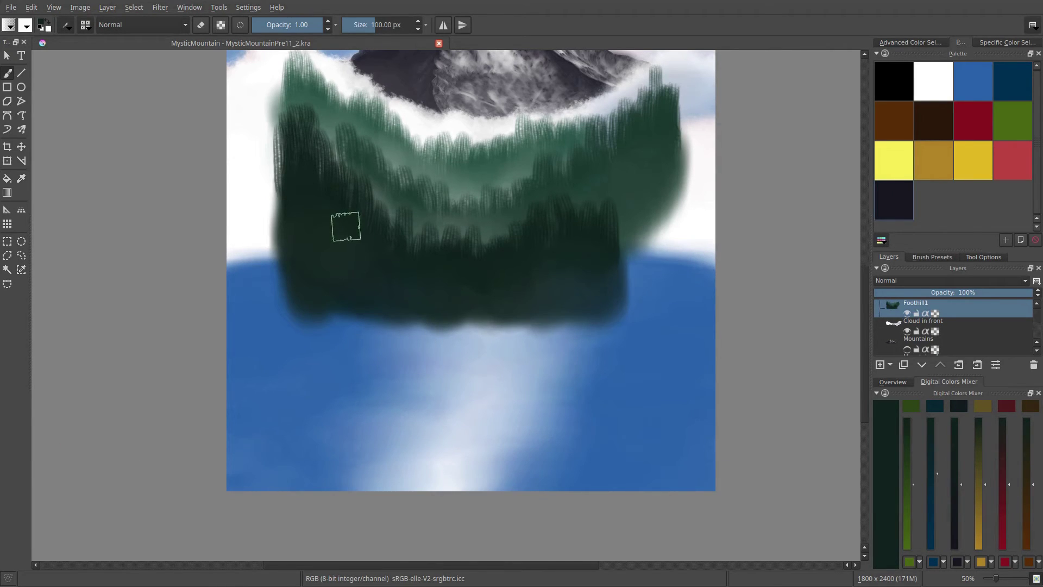
key("ctrl")
mouse_move(285, 155)
left_mouse_down()
mouse_move(353, 176)
mouse_move(361, 204)
left_mouse_up()
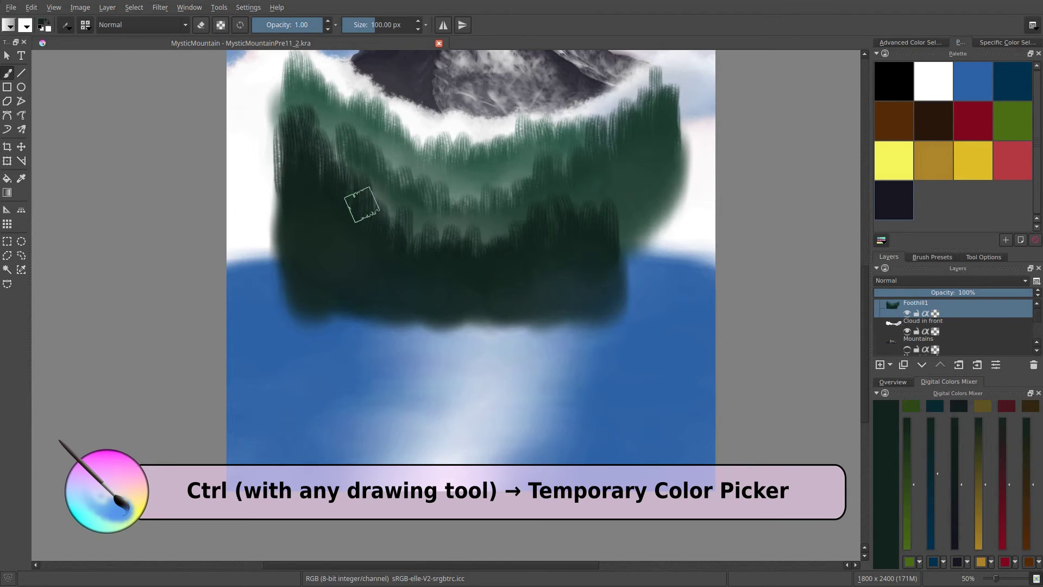
key("ctrl")
mouse_move(284, 228)
left_mouse_down()
mouse_move(256, 186)
mouse_move(286, 262)
mouse_move(349, 333)
mouse_move(591, 416)
mouse_move(637, 263)
mouse_move(628, 121)
mouse_move(540, 83)
mouse_move(506, 168)
mouse_move(424, 239)
left_mouse_up()
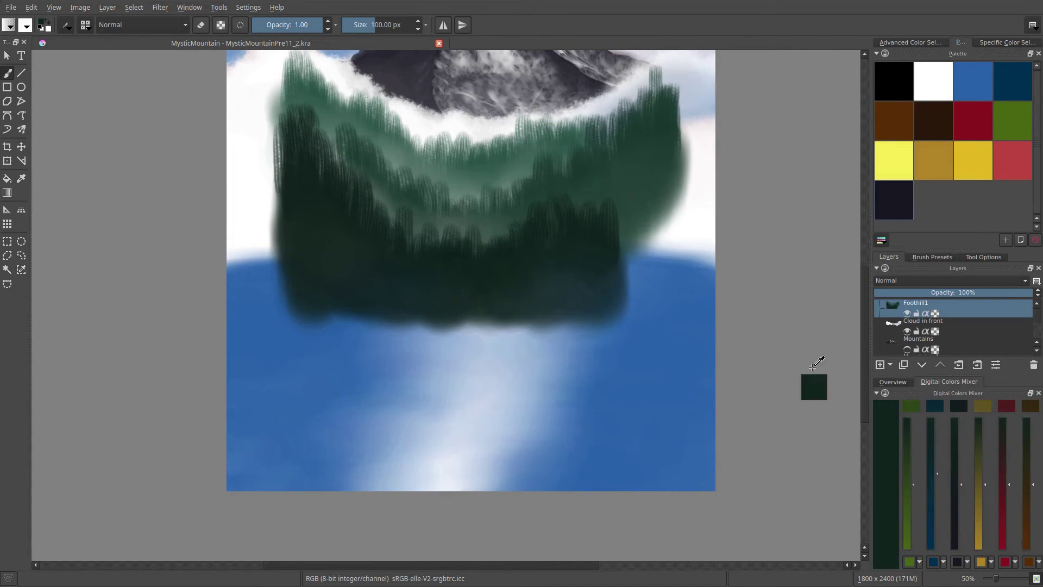
Sample several greens from the foothills, finishing with the dark green of the darkest foothill as the brush color
left_click_drag(397, 185, 326, 185)
mouse_move(315, 269)
left_mouse_down()
mouse_move(372, 302)
mouse_move(362, 289)
left_mouse_up()
left_click(306, 120, "ctrl")
left_click(328, 157, "ctrl")
left_click(330, 155, "ctrl")
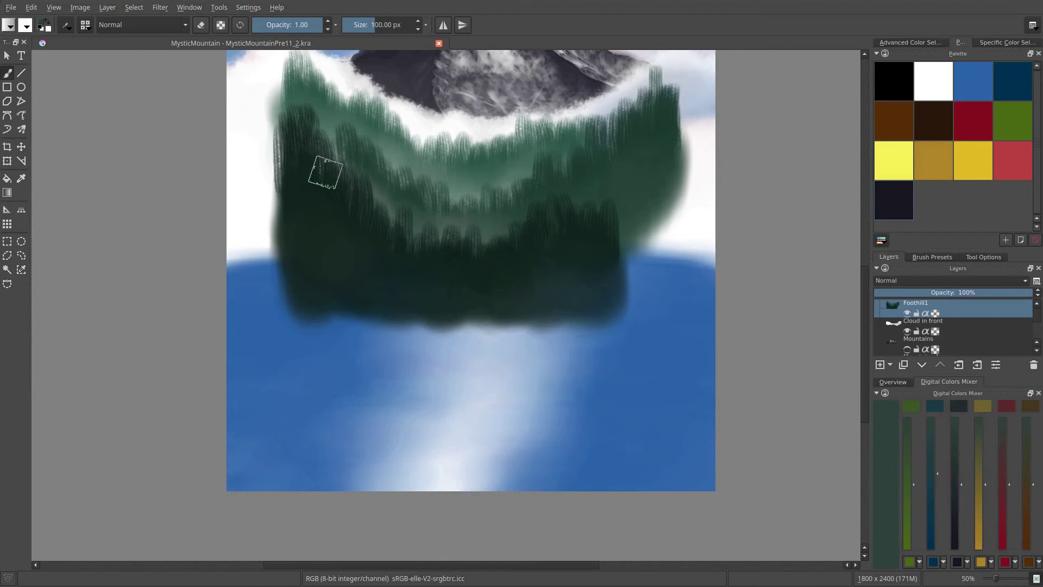
left_click(350, 213, "ctrl")
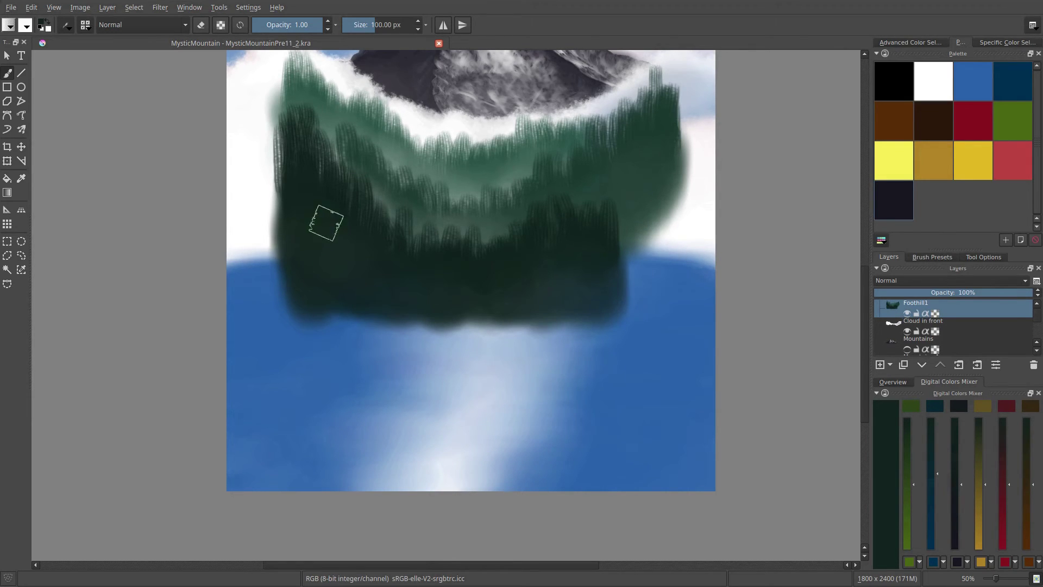
Limit the Color Picker to Current Layer and sample the foothill's lower-left edge, the blue beside it and the dark green trees
key("p")
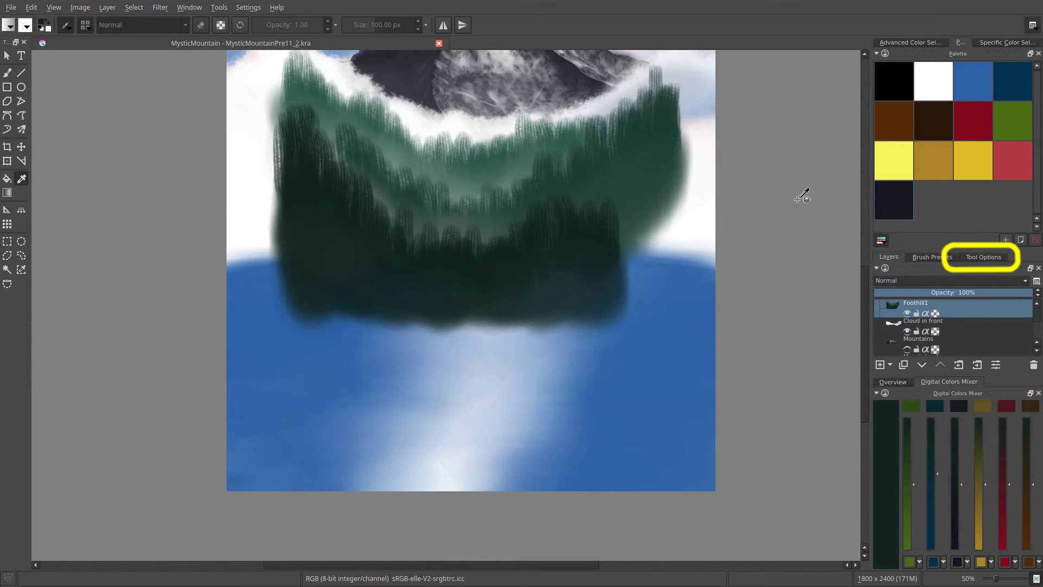
left_click(977, 256)
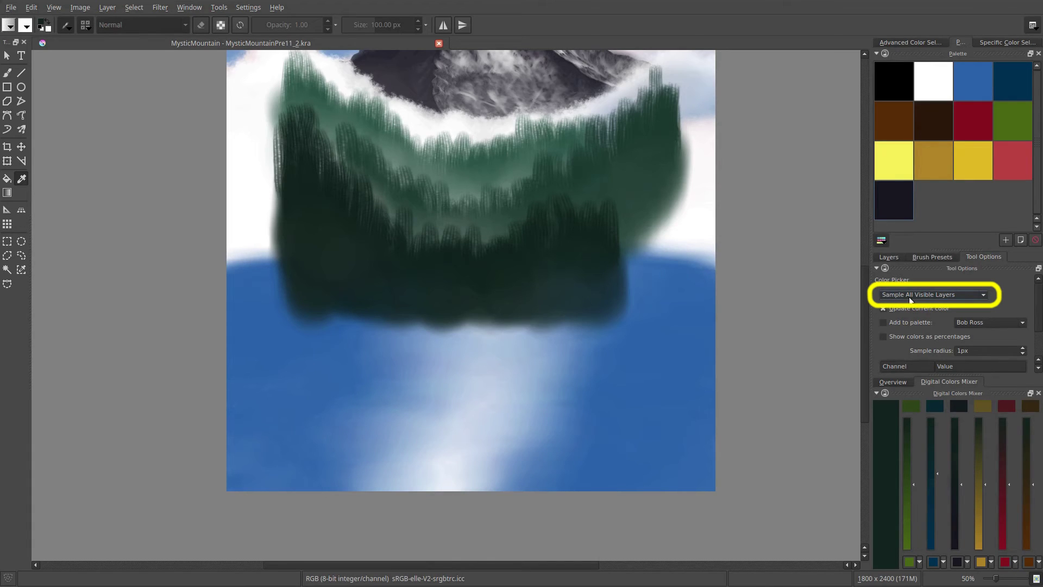
left_click(985, 296)
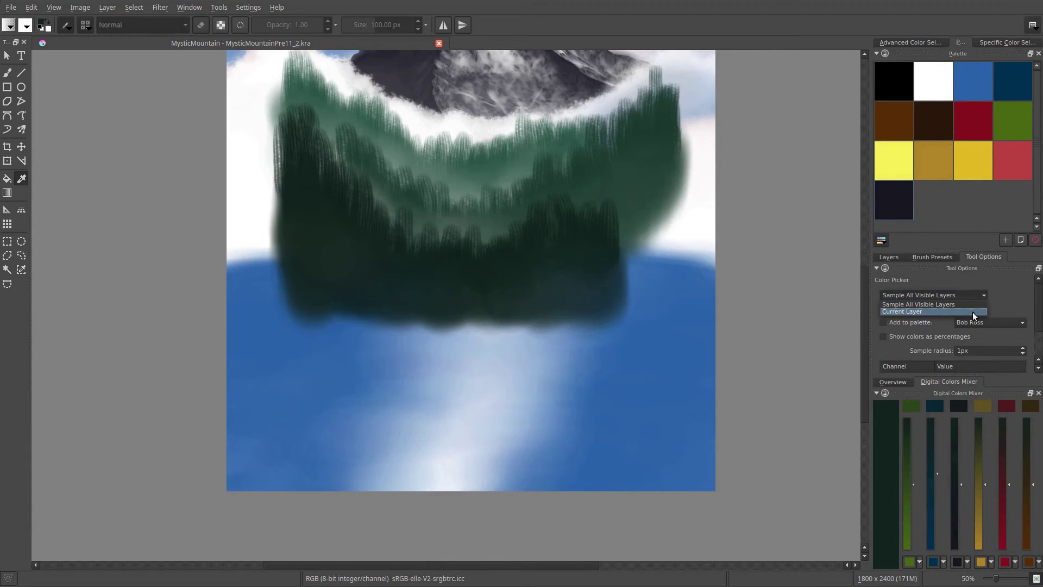
left_click(970, 311)
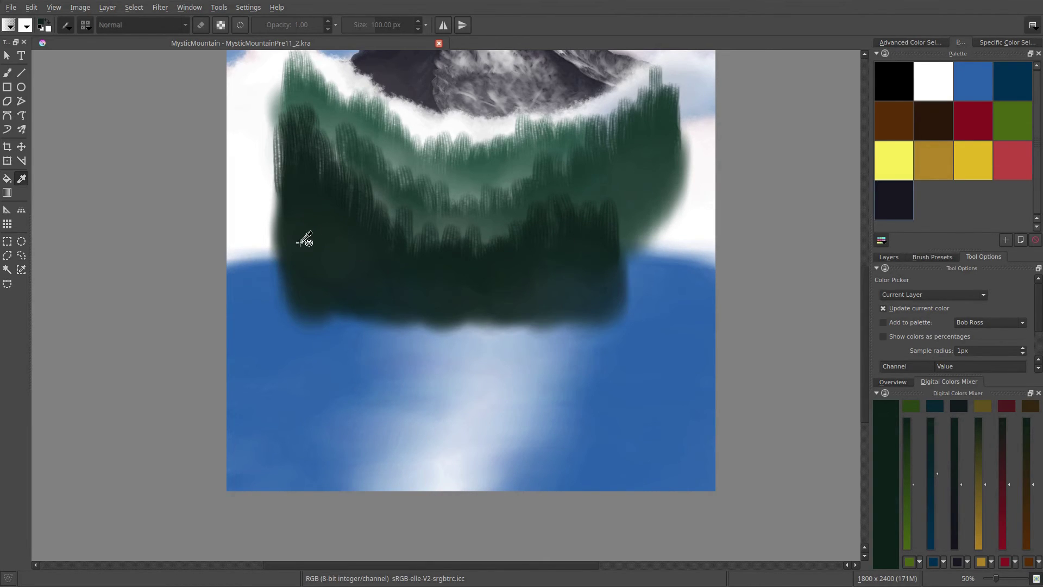
left_click(277, 300)
left_click_drag(277, 283, 262, 286)
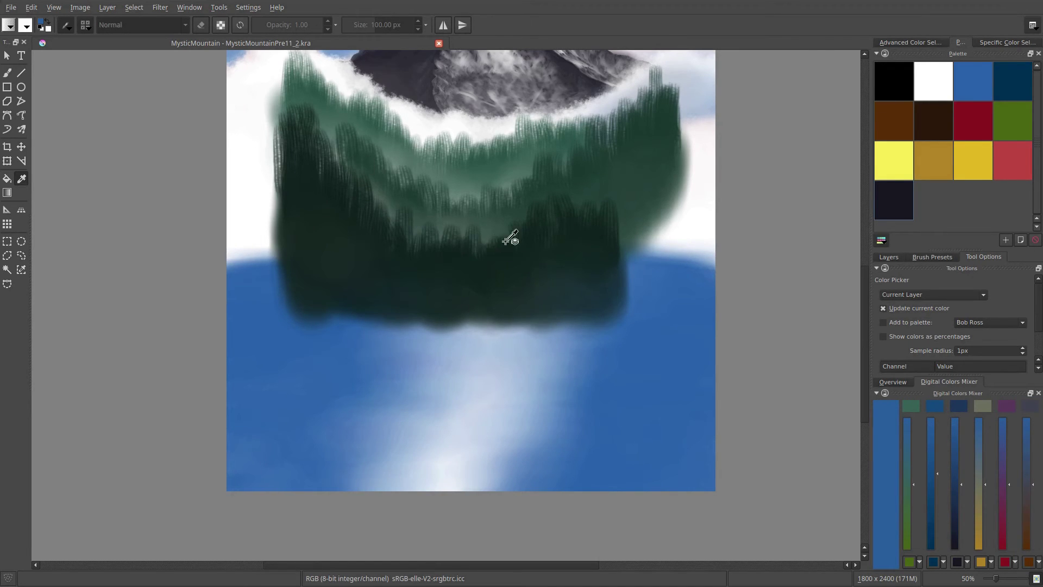
left_click(605, 241)
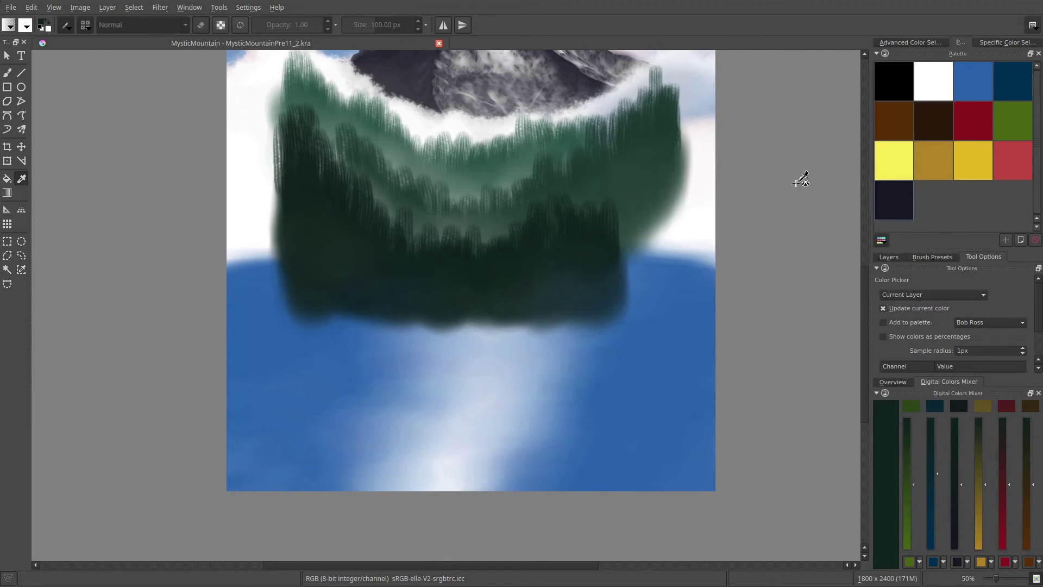
Return the Color Picker to Sample All Visible Layers, reactivate the Freehand Brush and show the layer list
left_click(903, 295)
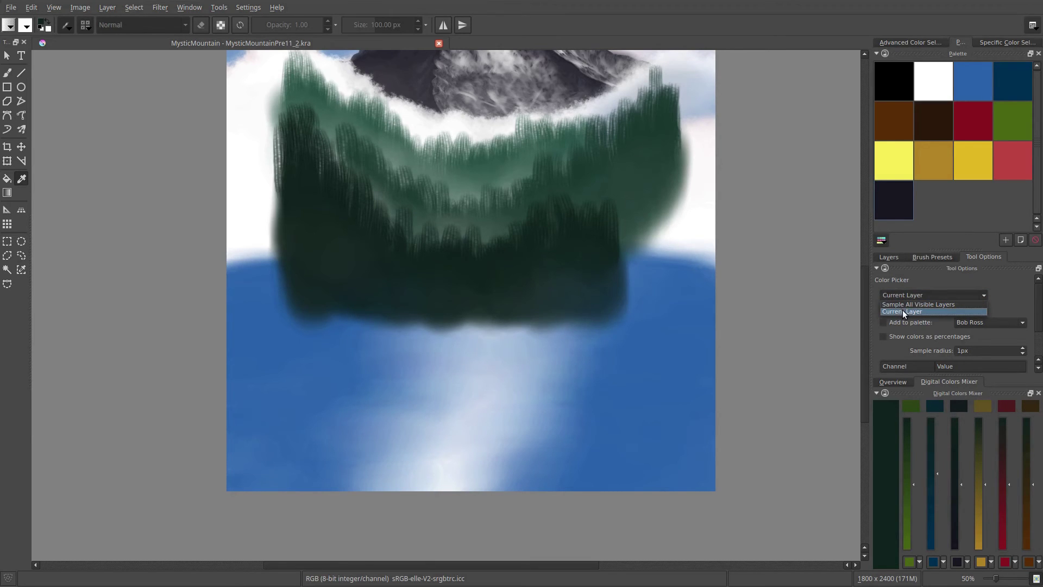
left_click(901, 311)
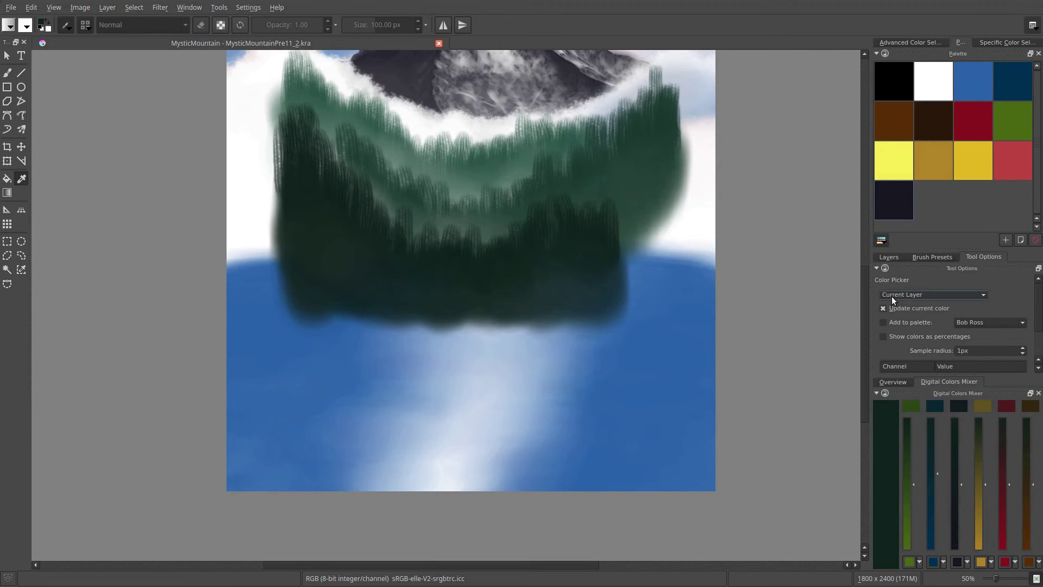
left_click(897, 297)
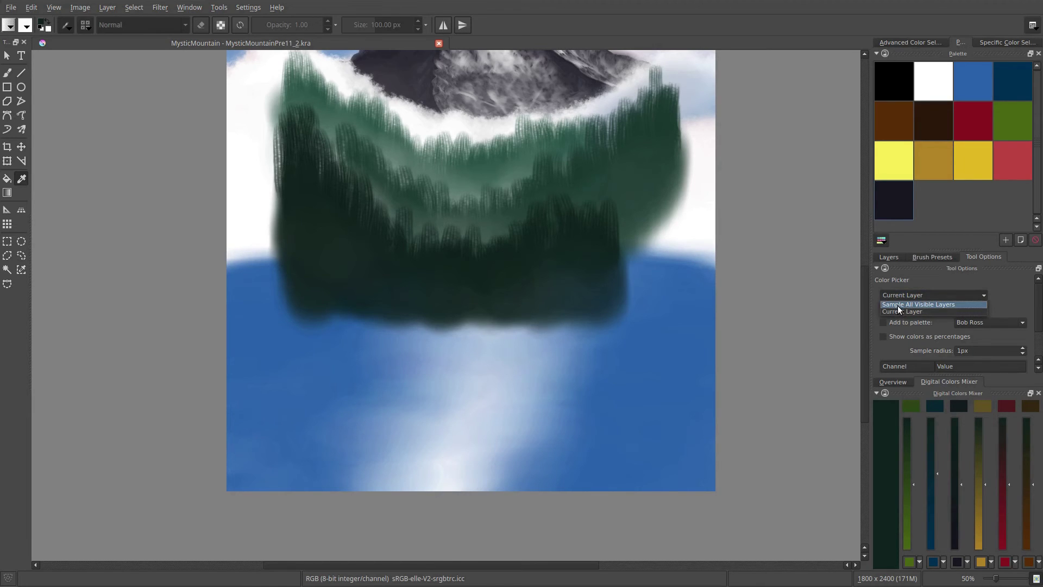
left_click(899, 305)
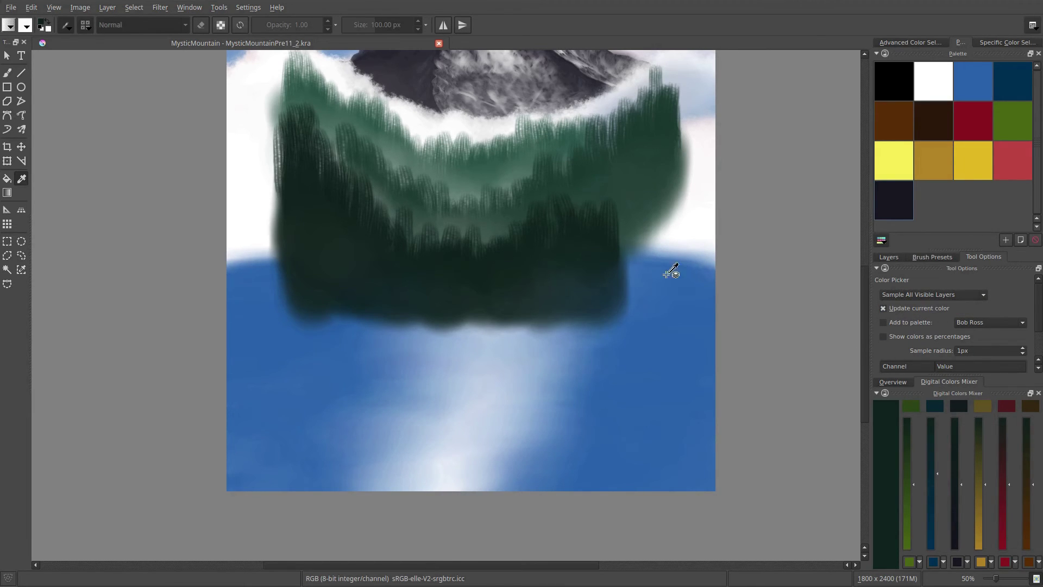
key("b")
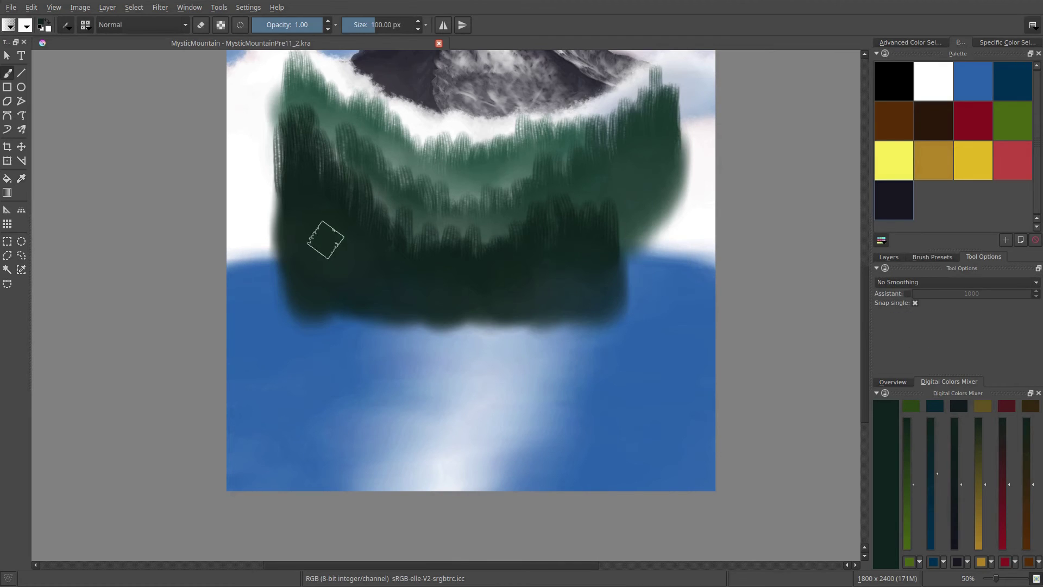
left_click(894, 259)
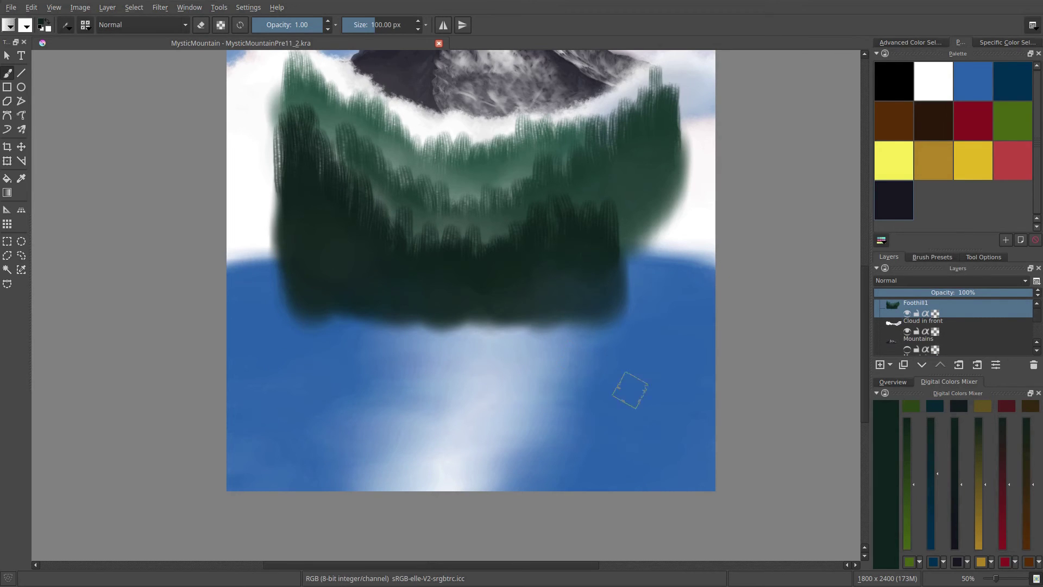
Choose the BR 2in Blender preset, check its Overlay Mode option and blend the foothill's lower edge into the lake
right_click(337, 259)
left_click(392, 245)
mouse_move(616, 357)
left_mouse_down()
mouse_move(615, 275)
mouse_move(623, 289)
mouse_move(593, 309)
mouse_move(580, 351)
left_mouse_up()
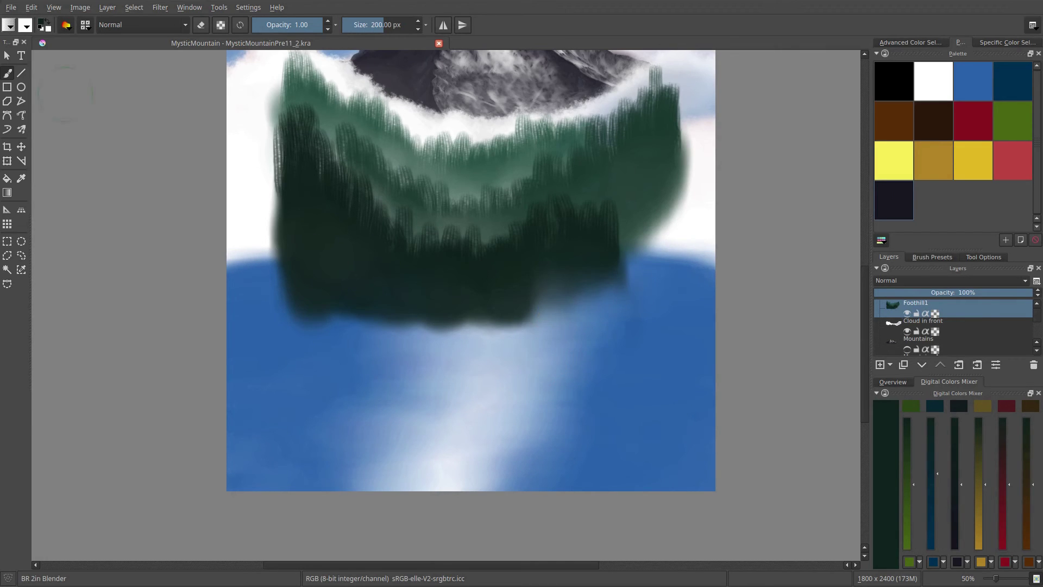
left_click(66, 26)
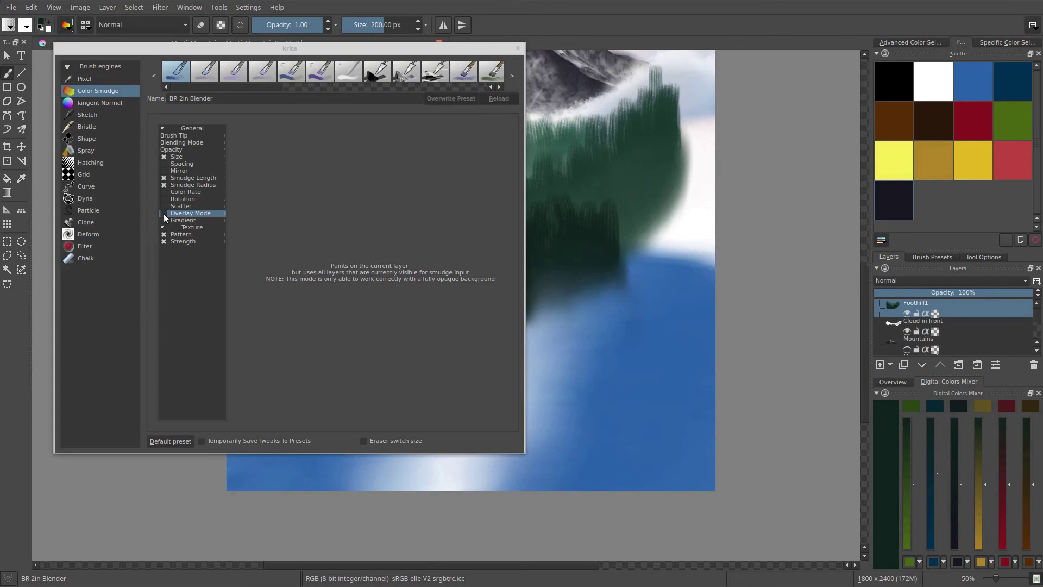
left_click(518, 49)
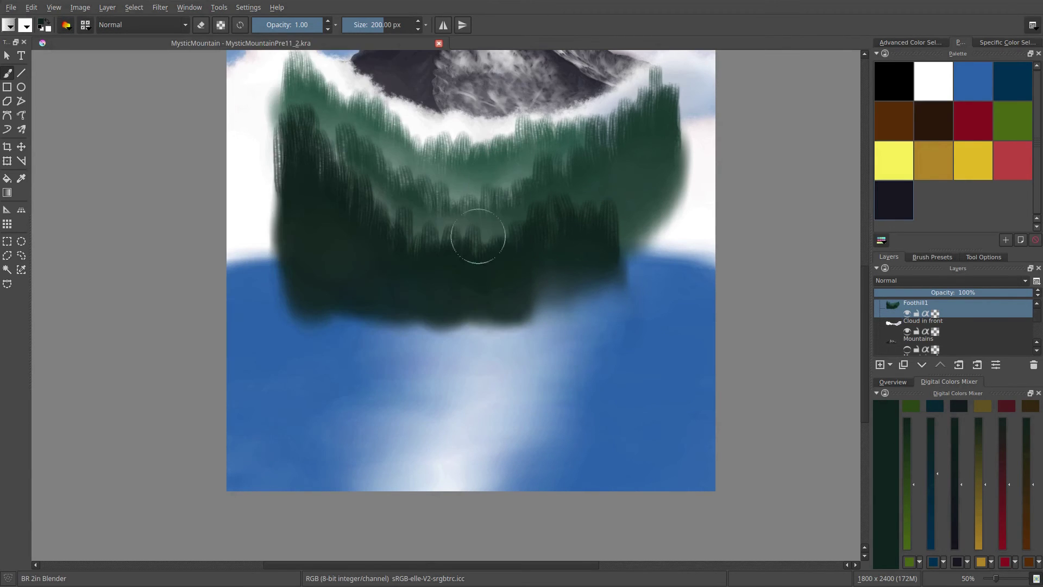
mouse_move(476, 340)
left_mouse_down()
mouse_move(490, 258)
mouse_move(478, 279)
mouse_move(438, 268)
mouse_move(468, 315)
mouse_move(466, 339)
mouse_move(399, 346)
mouse_move(423, 359)
mouse_move(434, 317)
mouse_move(359, 242)
mouse_move(346, 304)
mouse_move(315, 345)
mouse_move(301, 332)
mouse_move(298, 276)
mouse_move(313, 340)
mouse_move(343, 324)
mouse_move(359, 285)
left_mouse_up()
mouse_move(438, 344)
left_mouse_down()
mouse_move(454, 290)
mouse_move(476, 284)
mouse_move(493, 318)
mouse_move(513, 327)
mouse_move(531, 292)
mouse_move(555, 309)
mouse_move(592, 296)
left_mouse_up()
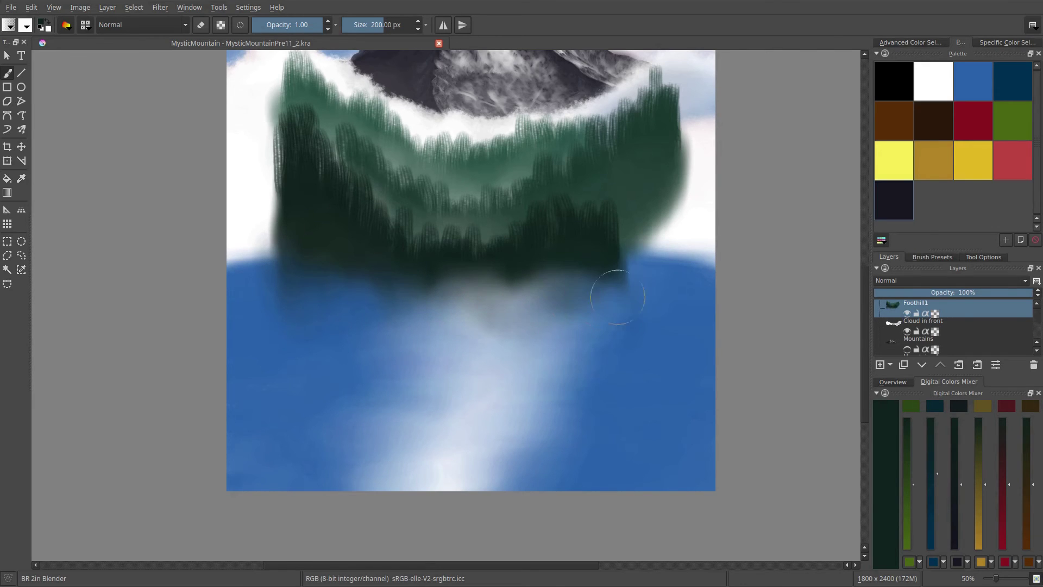
Choose the BR Foothills preset and pull dark green reflection strokes from the foothill base down into the lake
right_click(412, 305)
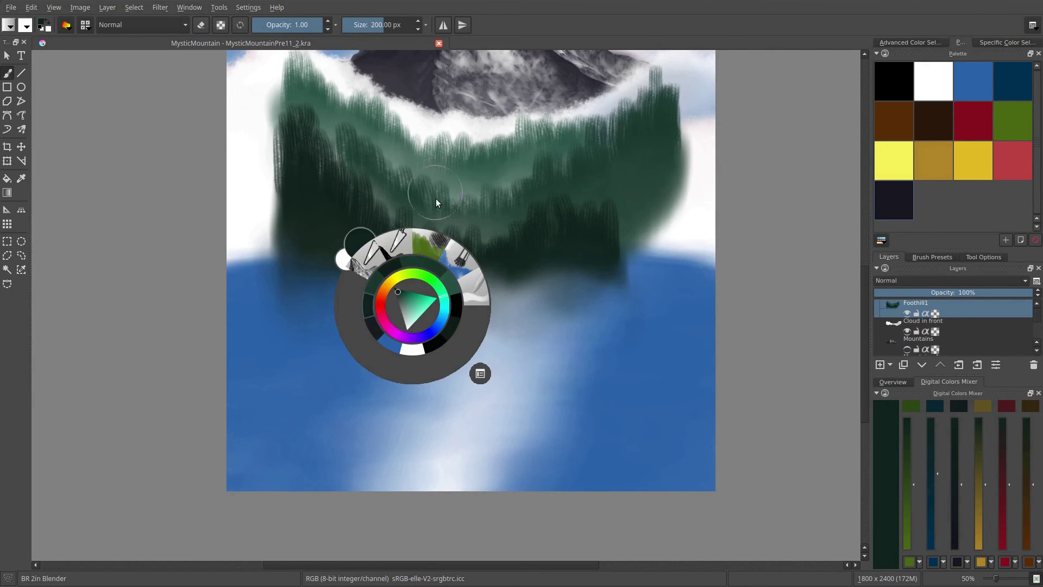
left_click(430, 248)
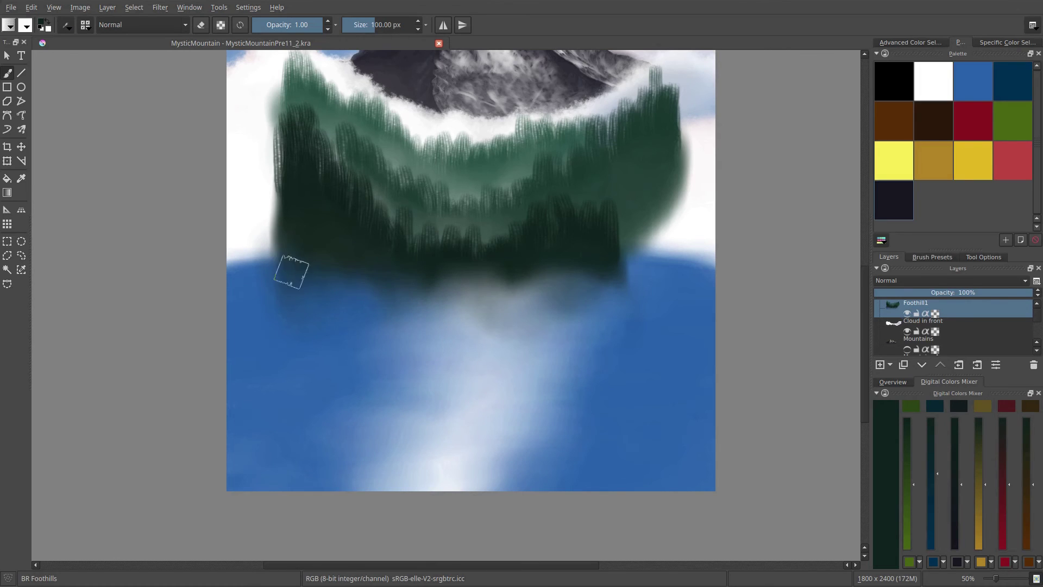
mouse_move(290, 239)
left_mouse_down()
mouse_move(289, 327)
mouse_move(284, 240)
mouse_move(301, 261)
mouse_move(300, 296)
mouse_move(305, 235)
mouse_move(324, 311)
mouse_move(342, 246)
mouse_move(358, 321)
mouse_move(372, 263)
mouse_move(387, 325)
mouse_move(400, 261)
mouse_move(419, 291)
mouse_move(482, 244)
mouse_move(417, 316)
mouse_move(432, 289)
mouse_move(444, 303)
mouse_move(458, 265)
mouse_move(483, 287)
mouse_move(498, 256)
mouse_move(515, 296)
mouse_move(531, 260)
mouse_move(549, 315)
mouse_move(570, 251)
mouse_move(576, 302)
mouse_move(588, 291)
mouse_move(595, 315)
mouse_move(607, 231)
mouse_move(616, 291)
mouse_move(608, 263)
mouse_move(595, 288)
mouse_move(572, 291)
left_mouse_up()
Choose the BR 2in Blender preset and blend the foothill base and its reflection strokes down into the water
right_click(489, 285)
left_click(533, 230)
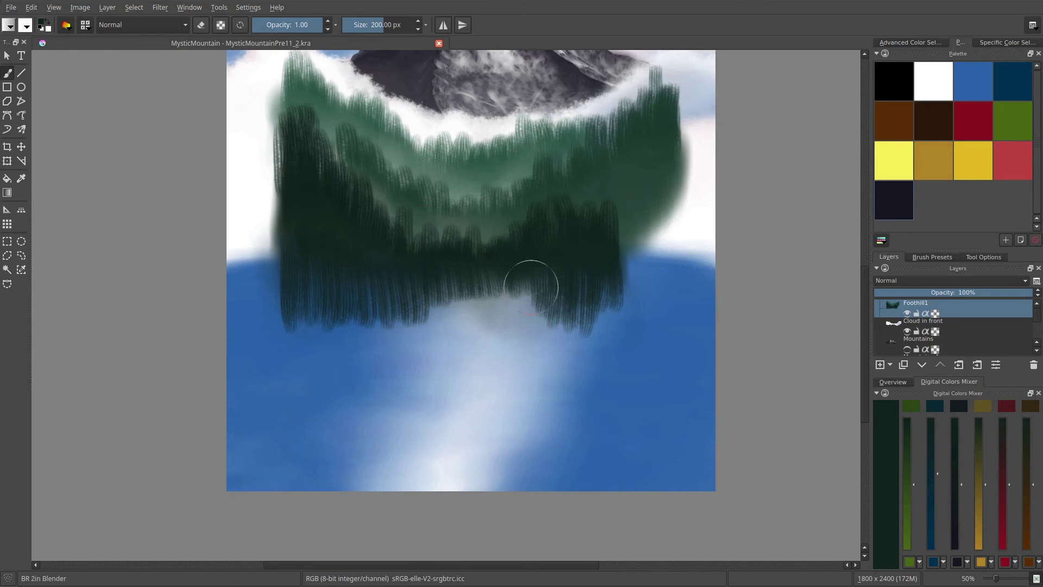
mouse_move(291, 230)
left_mouse_down()
mouse_move(319, 226)
mouse_move(305, 235)
mouse_move(302, 331)
left_mouse_up()
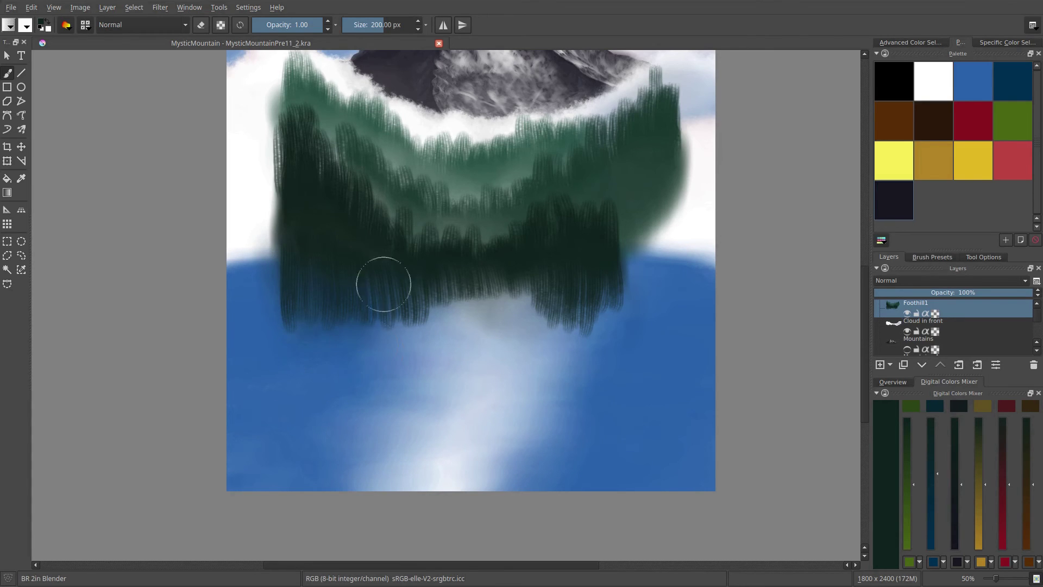
mouse_move(401, 267)
left_mouse_down()
mouse_move(496, 229)
mouse_move(416, 324)
mouse_move(433, 286)
mouse_move(479, 337)
mouse_move(472, 315)
mouse_move(486, 283)
mouse_move(500, 350)
mouse_move(523, 326)
left_mouse_up()
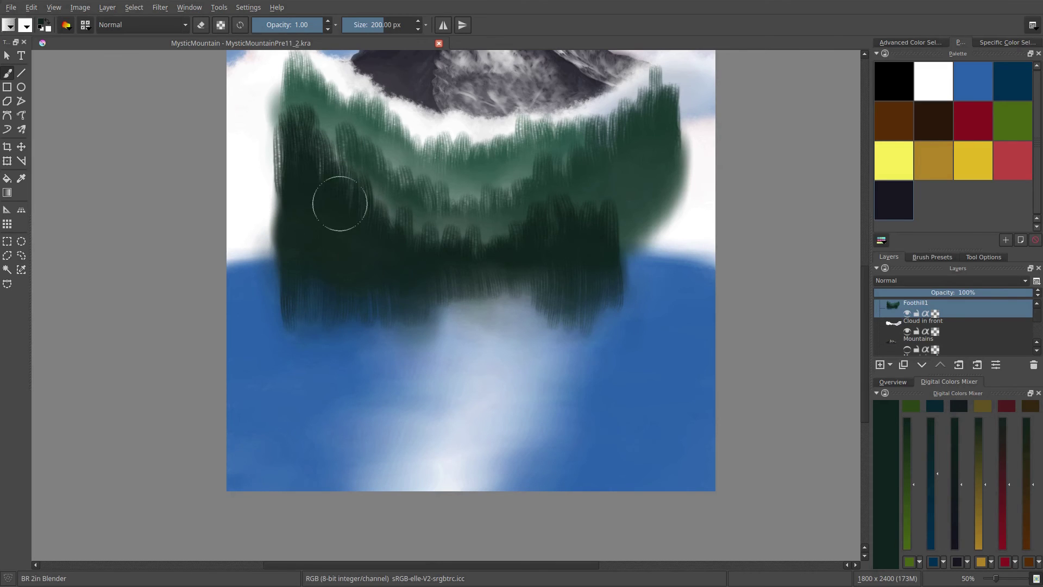
left_click_drag(296, 211, 294, 171)
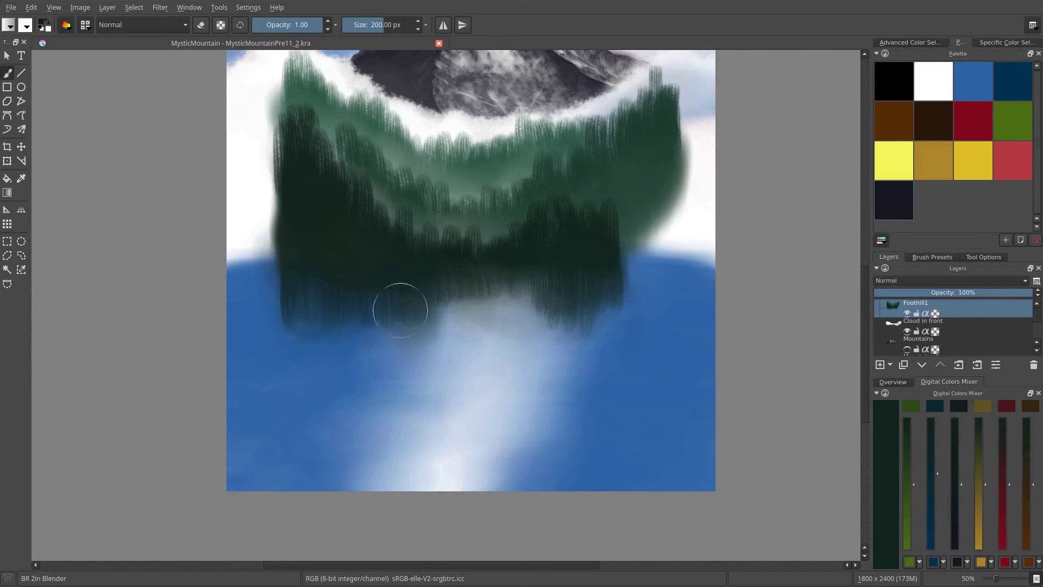
mouse_move(396, 303)
left_mouse_down()
mouse_move(415, 348)
mouse_move(456, 350)
left_mouse_up()
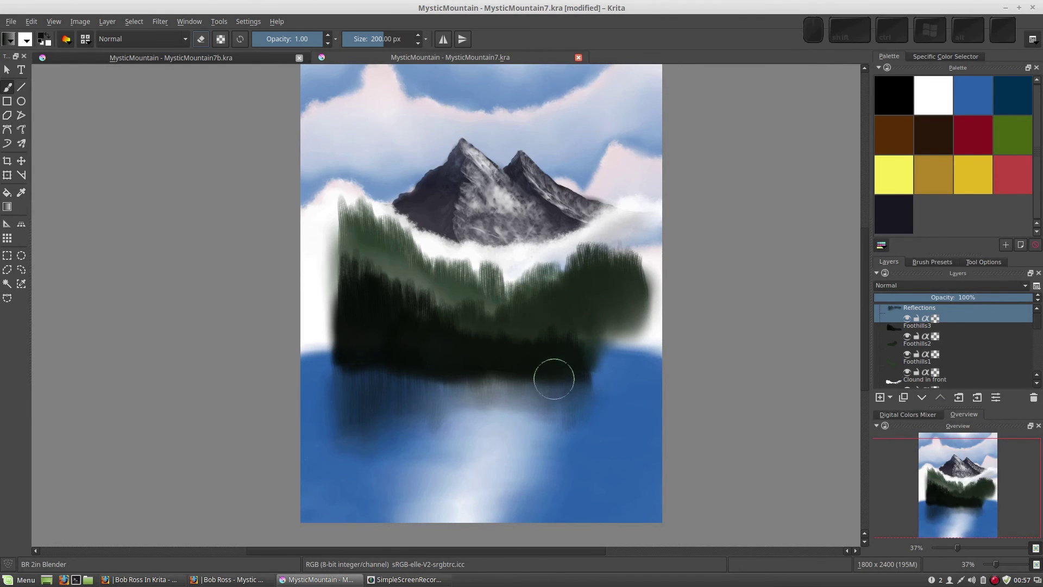
Choose the BR Palette Knife preset and fill the brush editor's scratchpad with a gradient
right_click(544, 351)
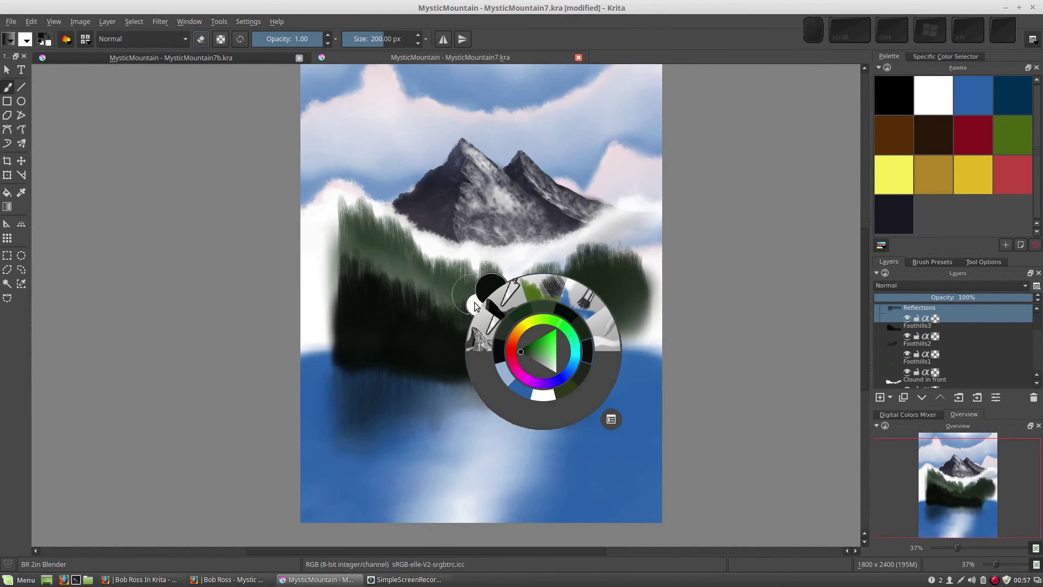
left_click(505, 308)
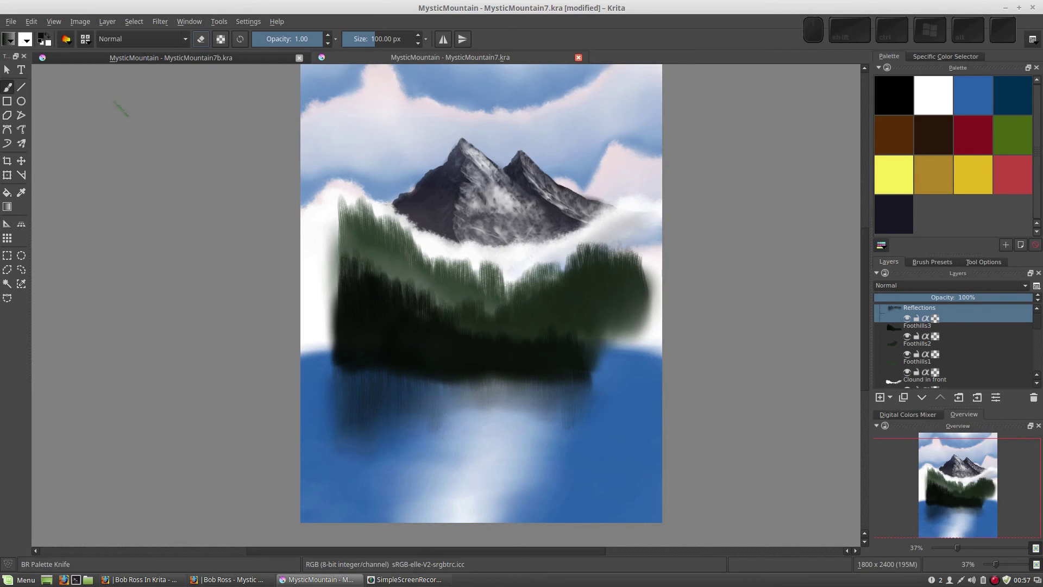
left_click(66, 40)
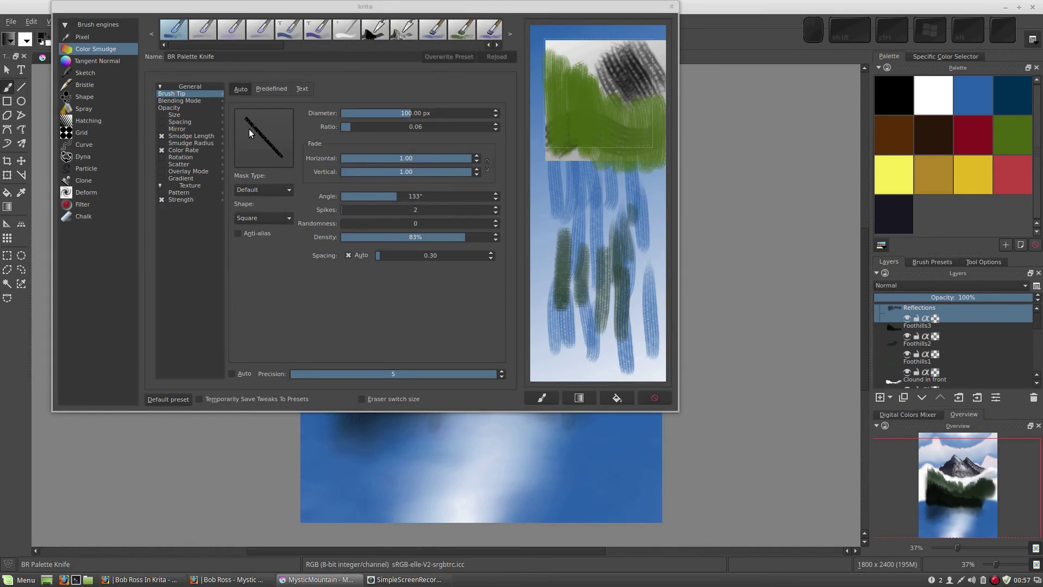
left_click(577, 397)
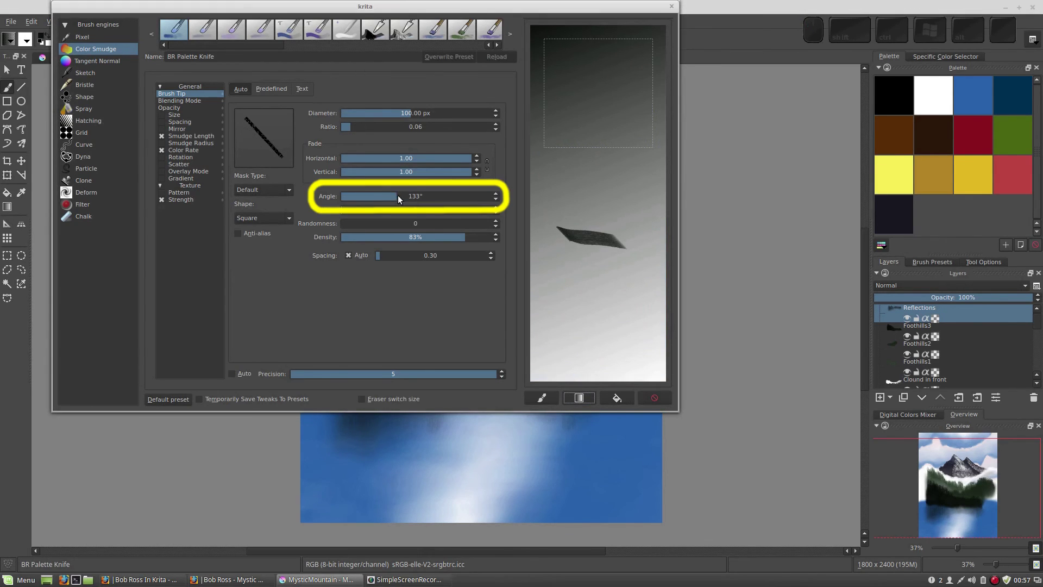
Set the palette knife's brush tip angle to 0° and test it with strokes on the scratchpad
left_click_drag(398, 197, 325, 198)
left_click_drag(564, 290, 611, 293)
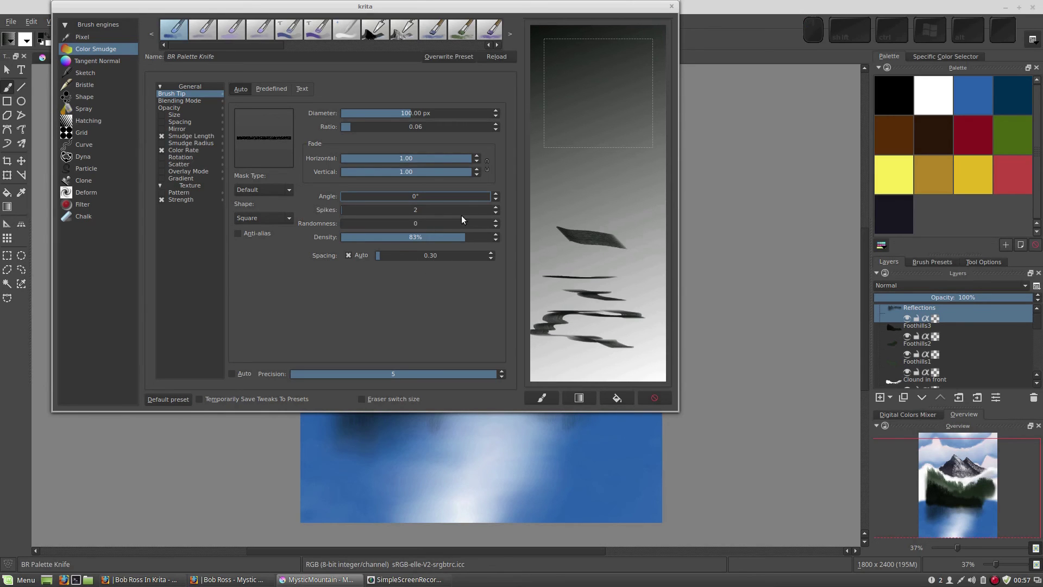
left_click_drag(600, 253, 533, 170)
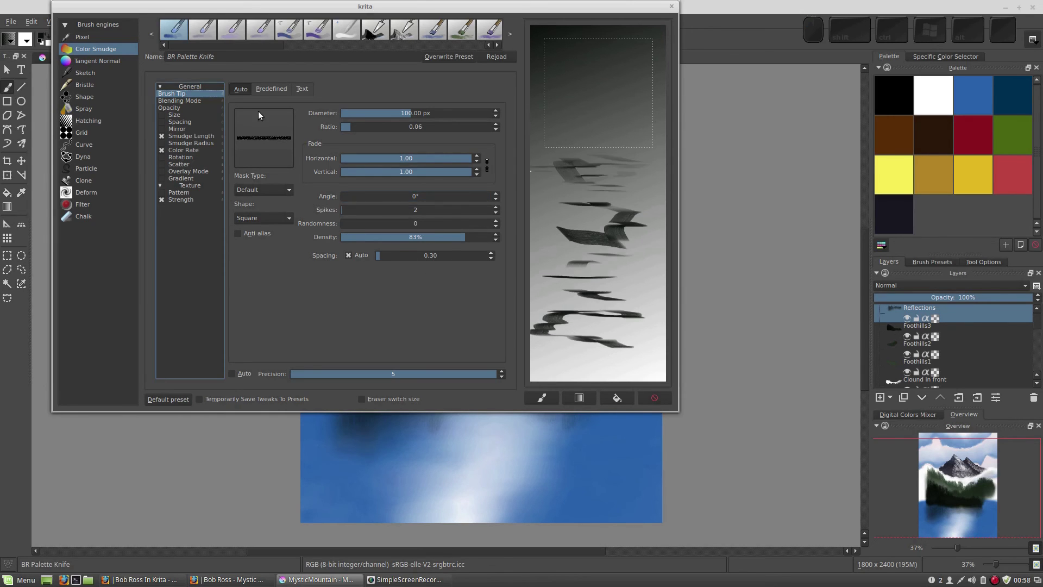
Save the brush as a new preset named "BR Palette Knife - Water", painting white horizontal strokes over the existing preset icon as its thumbnail
left_click(220, 57)
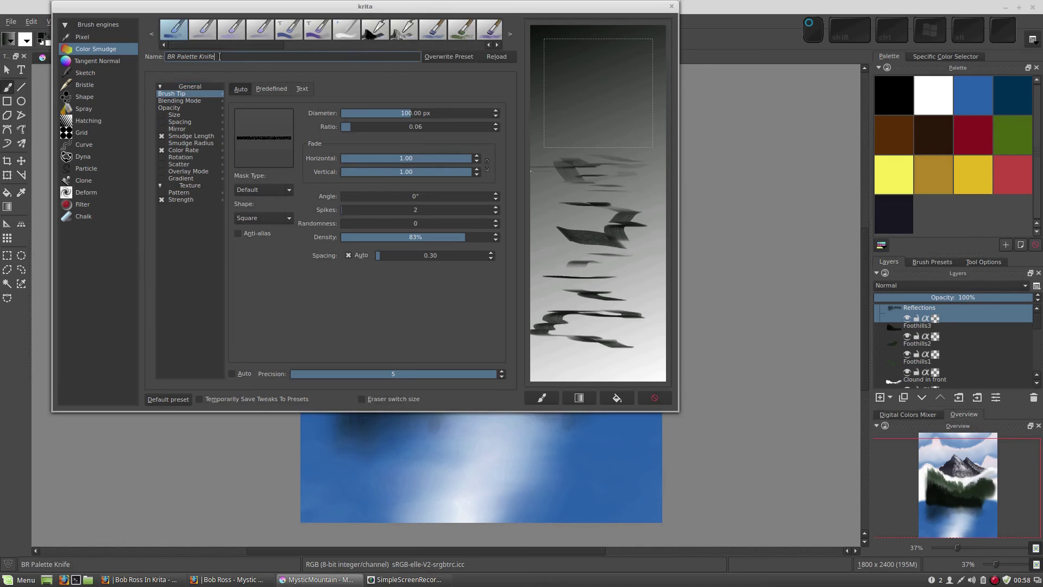
type("- Water")
left_click(541, 396)
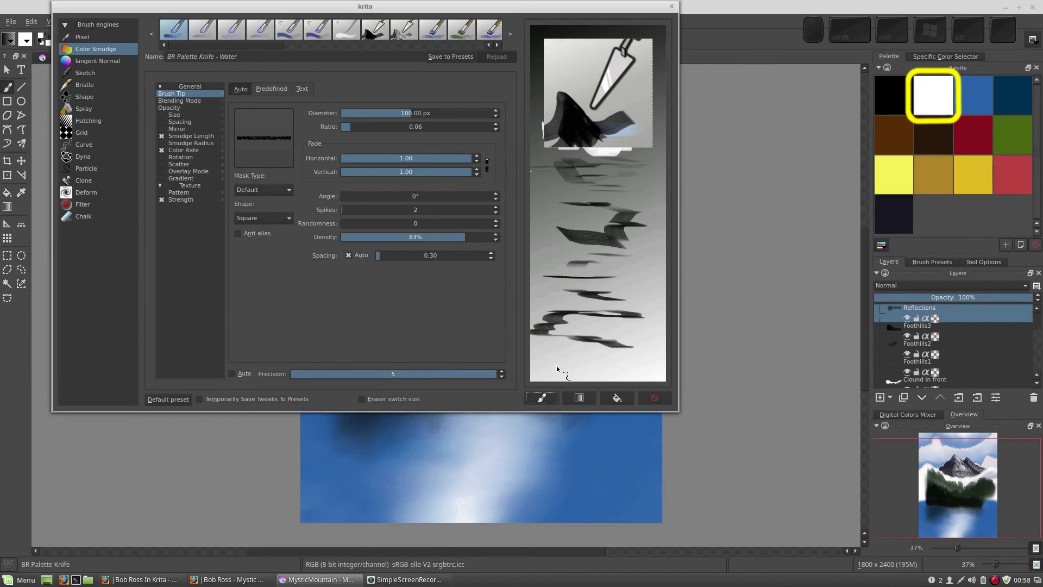
mouse_move(586, 104)
left_mouse_down()
mouse_move(549, 105)
mouse_move(620, 115)
mouse_move(555, 120)
mouse_move(649, 132)
mouse_move(564, 143)
mouse_move(564, 91)
left_mouse_up()
left_click_drag(623, 78, 626, 64)
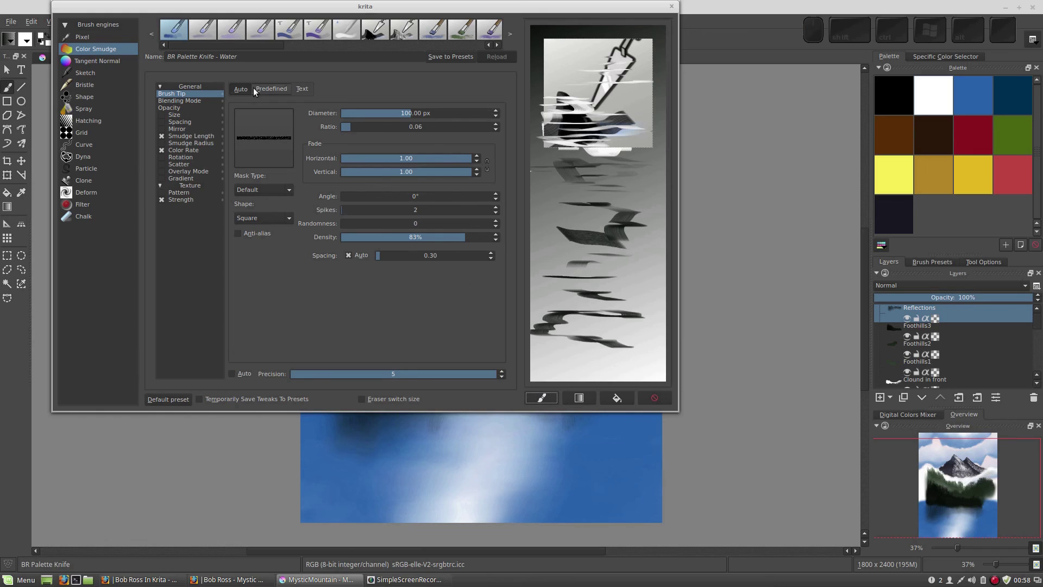
left_click(444, 55)
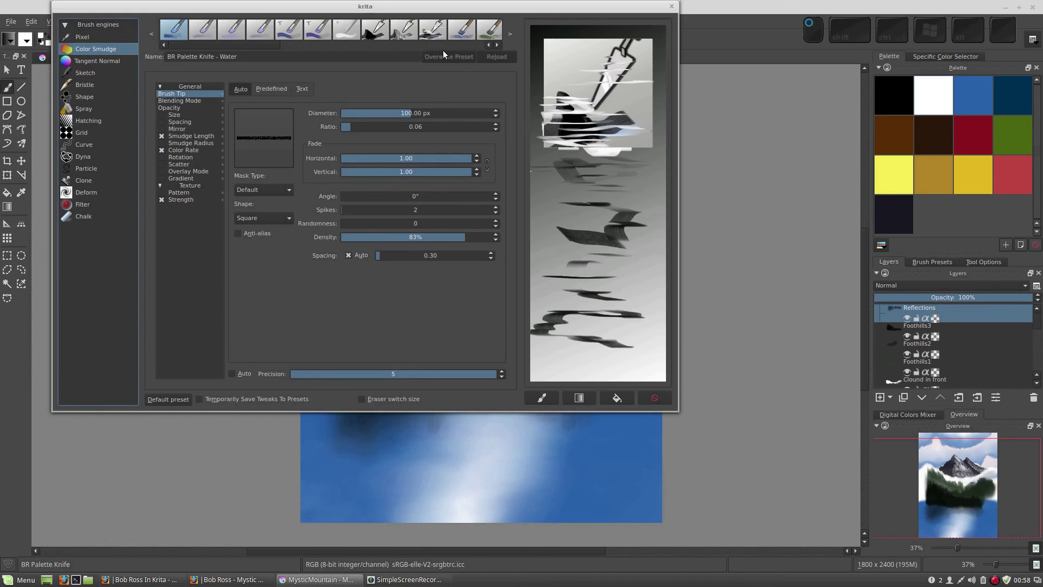
left_click(672, 7)
Filter the brush presets by "br" and assign the BR Palette Knife - Water preset to the Bob Ross tag
left_click(85, 39)
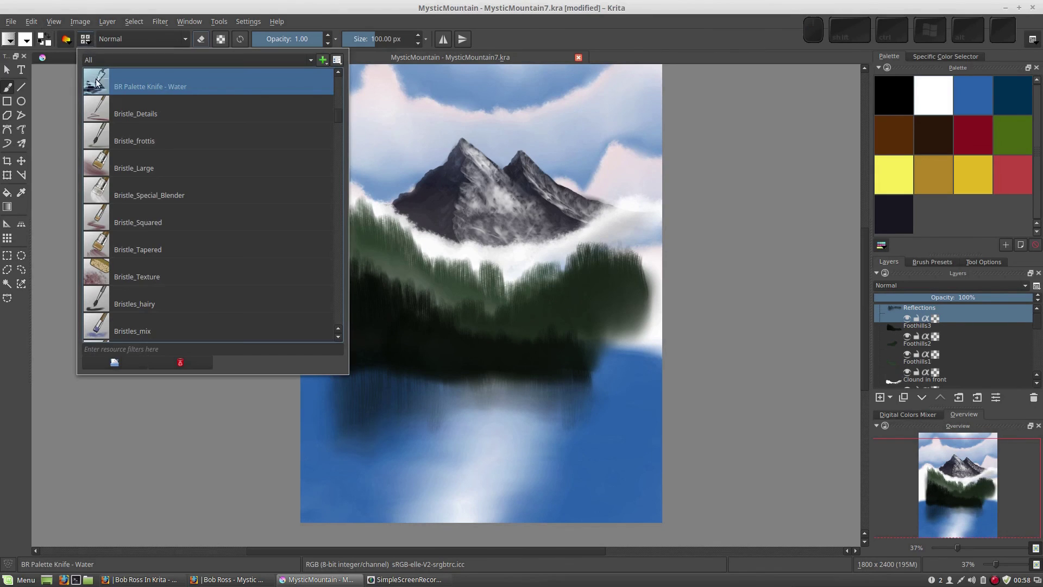
left_click(116, 349)
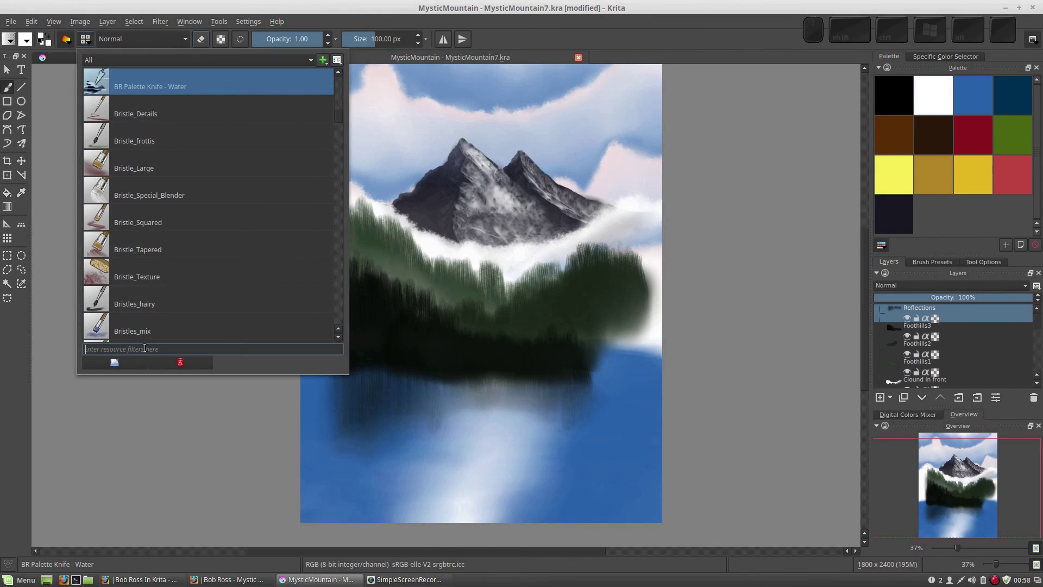
type("br")
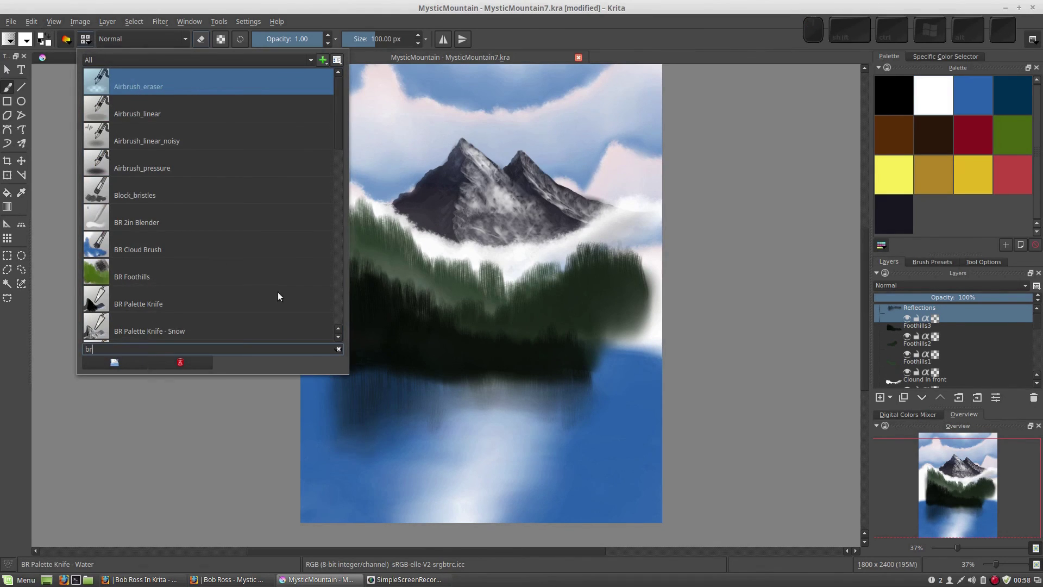
scroll(337, 152, "down", 1)
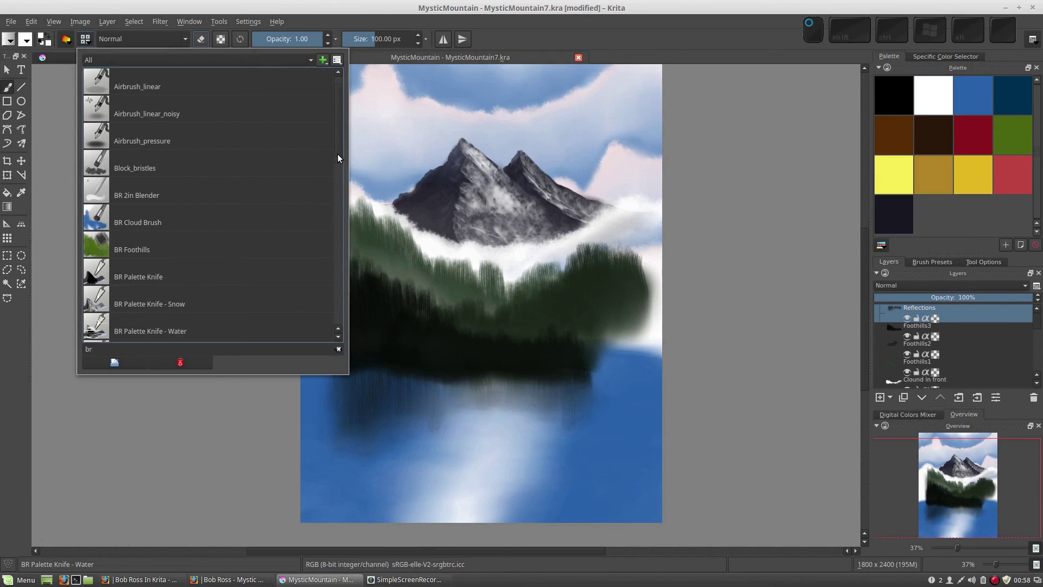
left_click(185, 277)
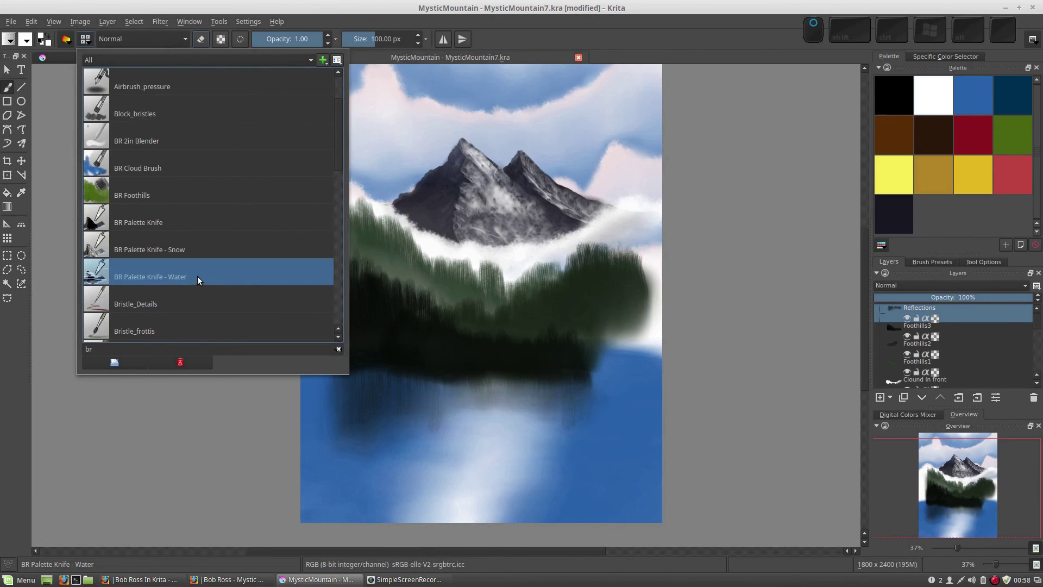
right_click(198, 279)
mouse_move(226, 294)
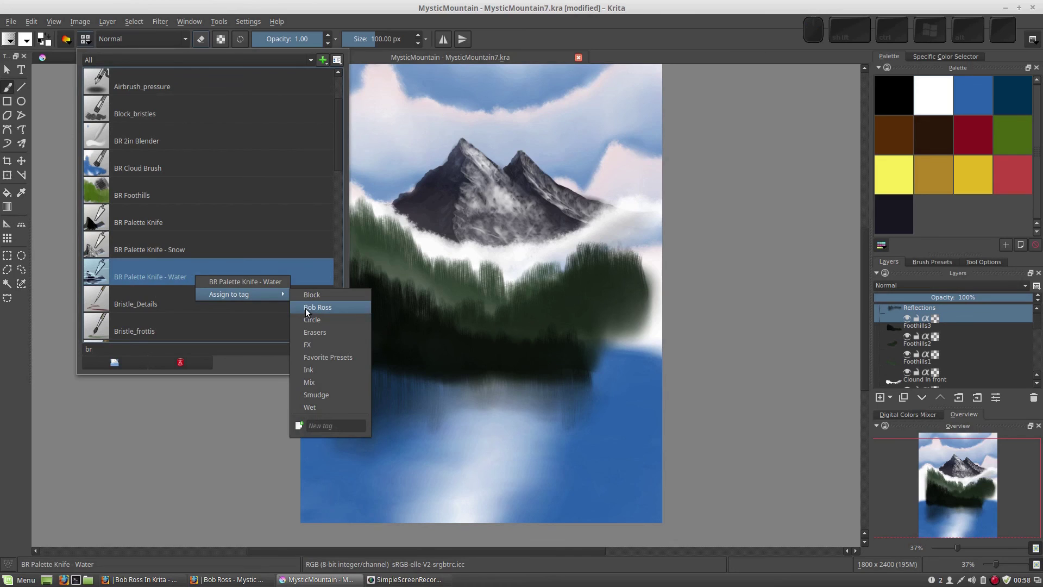
left_click(306, 310)
key("Escape")
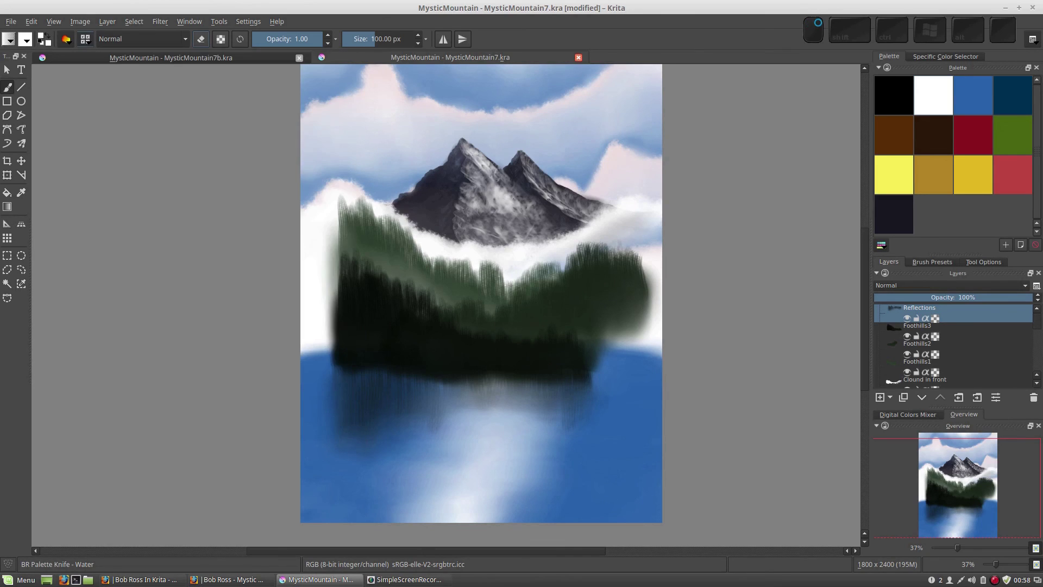
Choose the BR Palette Knife - Water preset and paint thin white horizontal ripples along the foothill waterline and reflections, undoing the last stroke
right_click(524, 320)
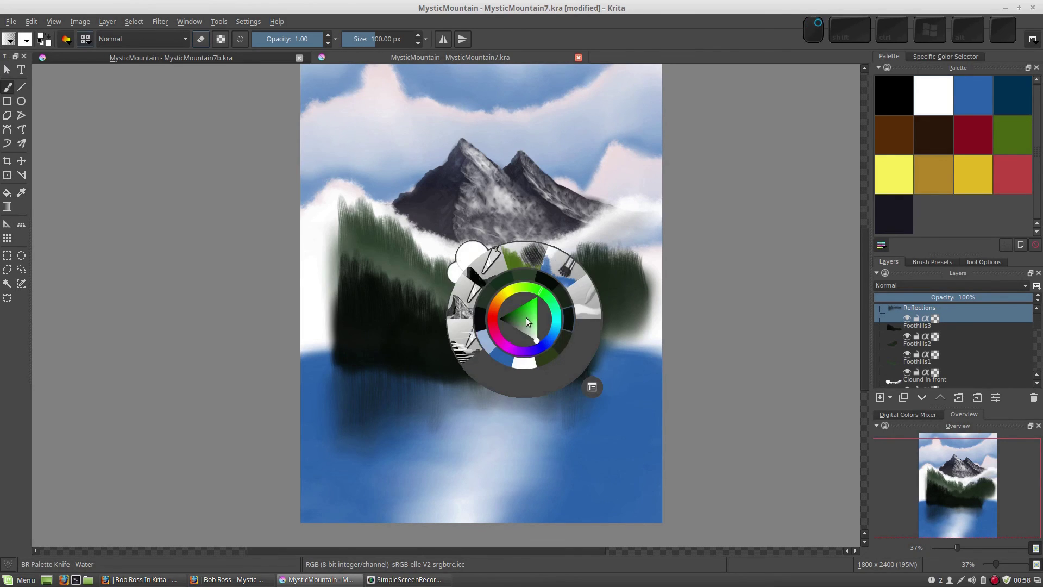
left_click(465, 350)
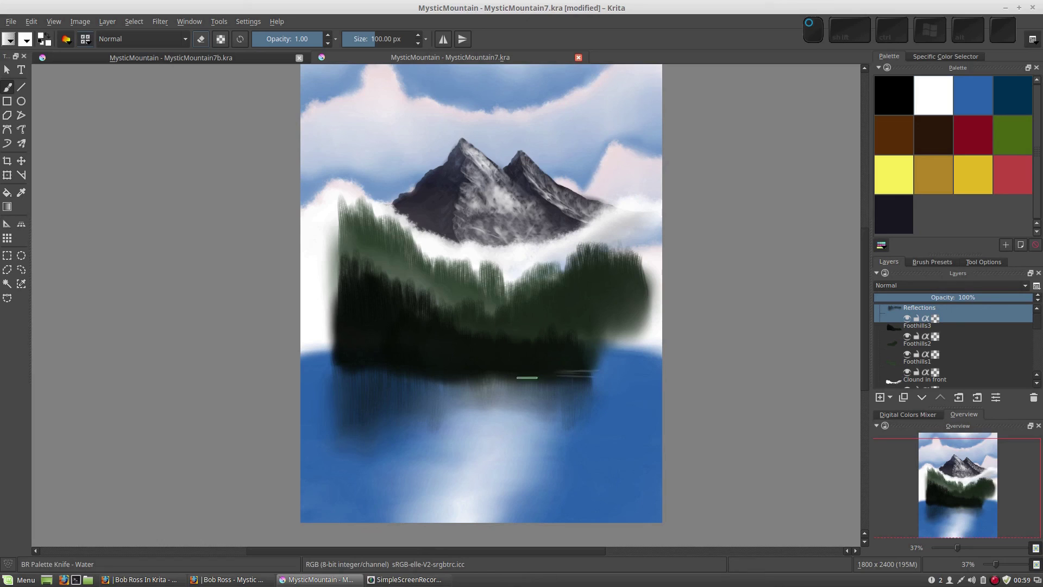
mouse_move(527, 377)
left_mouse_down()
mouse_move(486, 372)
mouse_move(530, 371)
mouse_move(398, 383)
mouse_move(422, 384)
mouse_move(441, 381)
mouse_move(321, 367)
mouse_move(530, 391)
mouse_move(358, 378)
mouse_move(457, 391)
left_mouse_up()
mouse_move(392, 387)
left_mouse_down()
mouse_move(414, 392)
mouse_move(405, 398)
left_mouse_up()
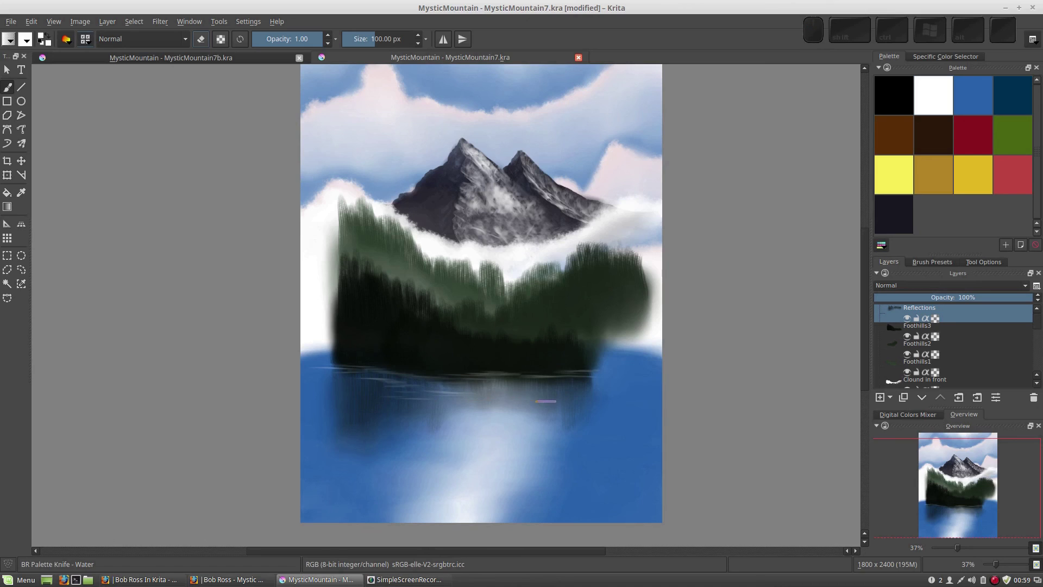
mouse_move(546, 401)
left_mouse_down()
mouse_move(489, 387)
mouse_move(407, 418)
left_mouse_up()
mouse_move(540, 387)
left_mouse_down()
mouse_move(566, 384)
mouse_move(393, 407)
left_mouse_up()
key("ctrl+z")
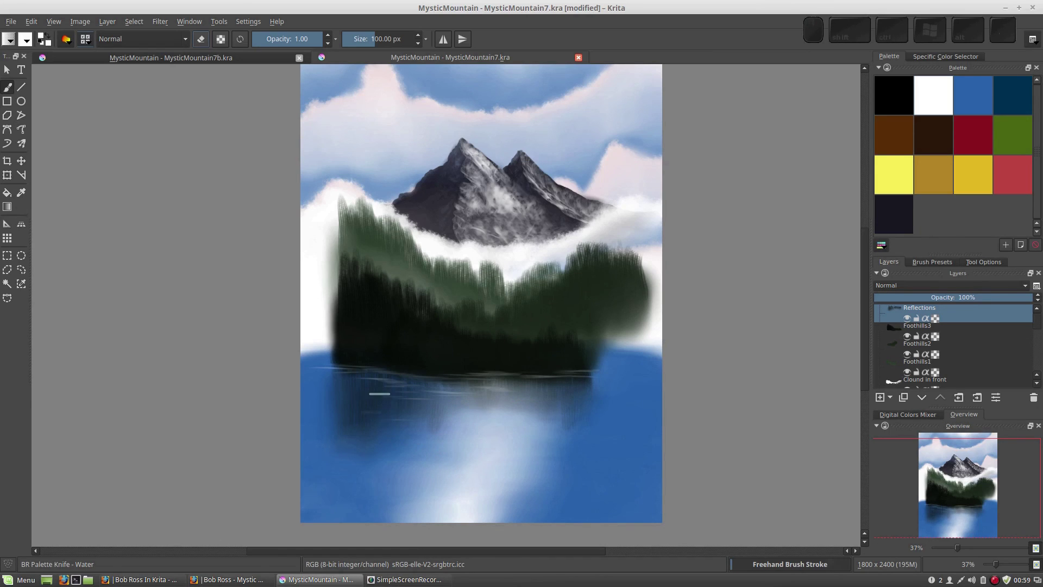
Try a vertical palette knife stroke over the reflection, undo it, and add horizontal ripples across the water below the foothills
left_click_drag(415, 404, 420, 431)
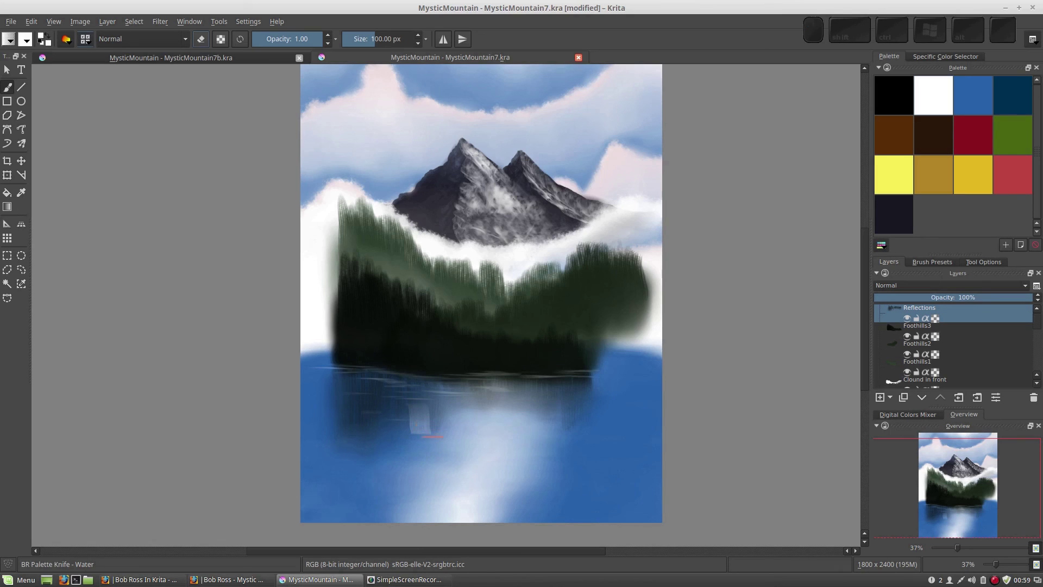
key("ctrl+z")
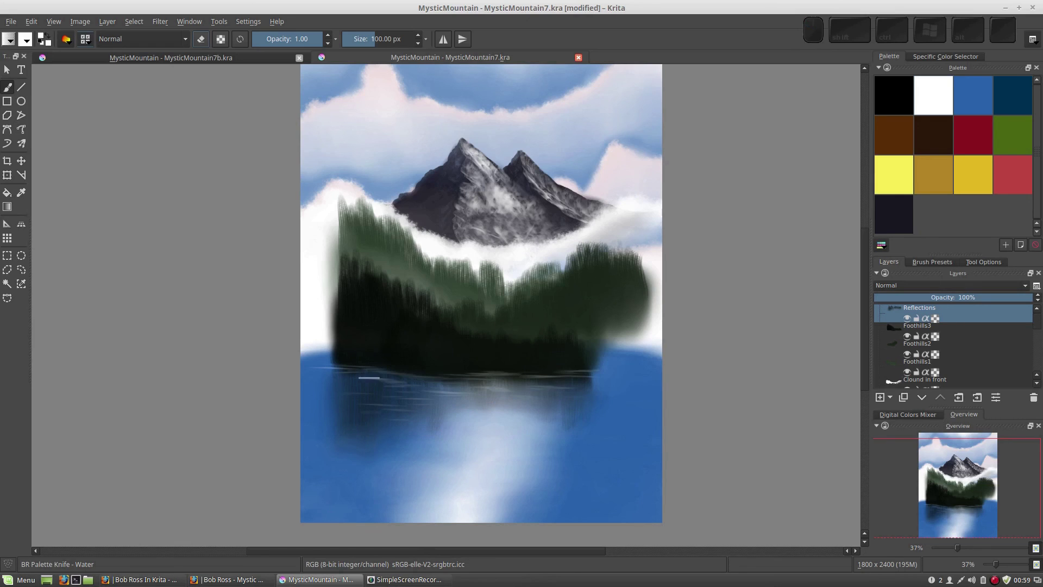
left_click_drag(349, 374, 516, 392)
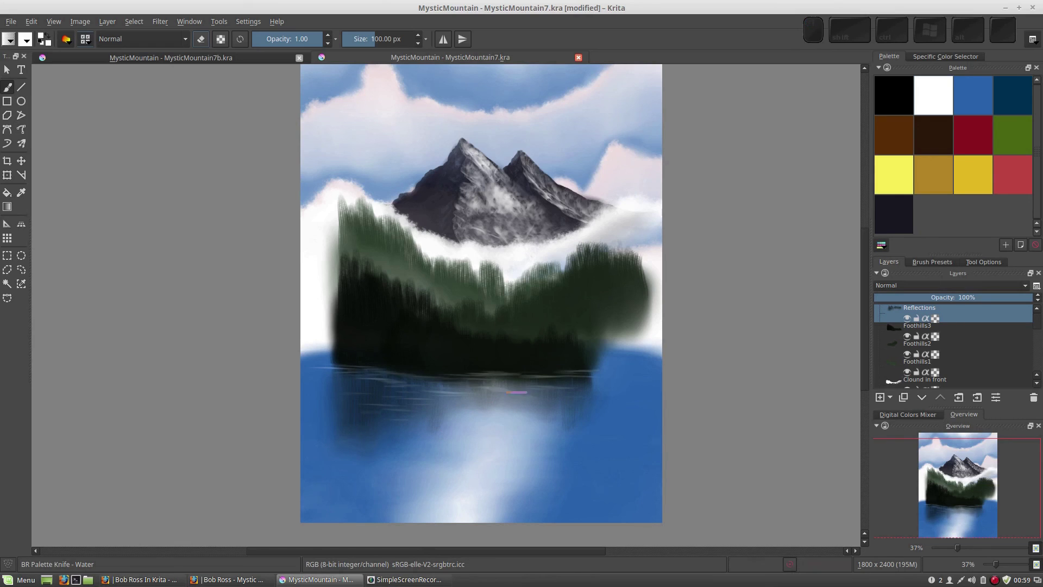